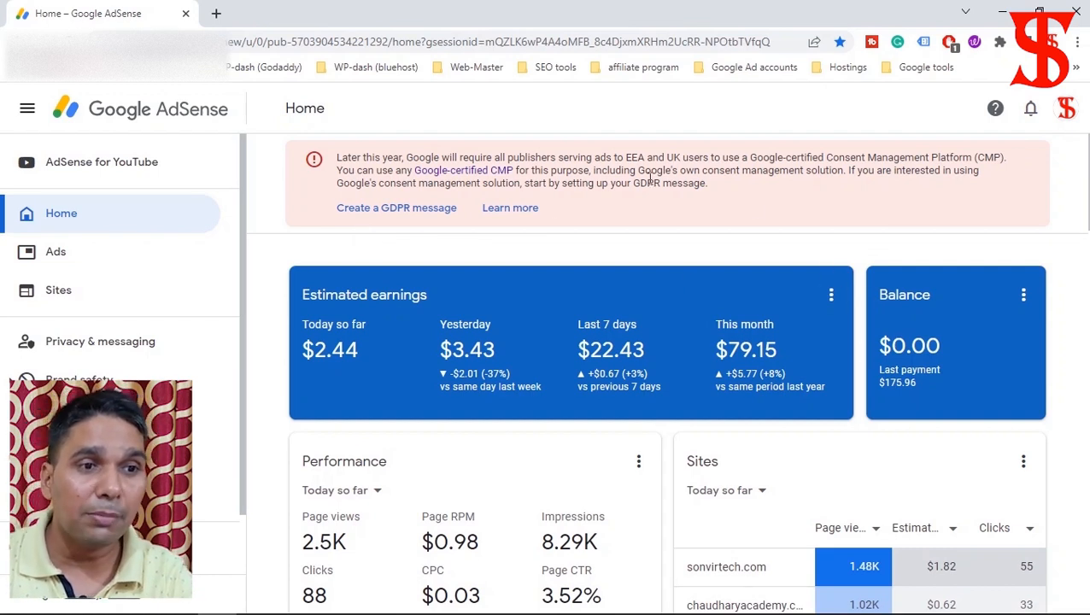
Copy the phrase "GDPR message." from the AdSense alert and search Google for it in a new tab.
{"action": "left_click_drag", "start_coordinate": [633, 183], "coordinate": [706, 188]}
{"action": "key", "text": "ctrl+c"}
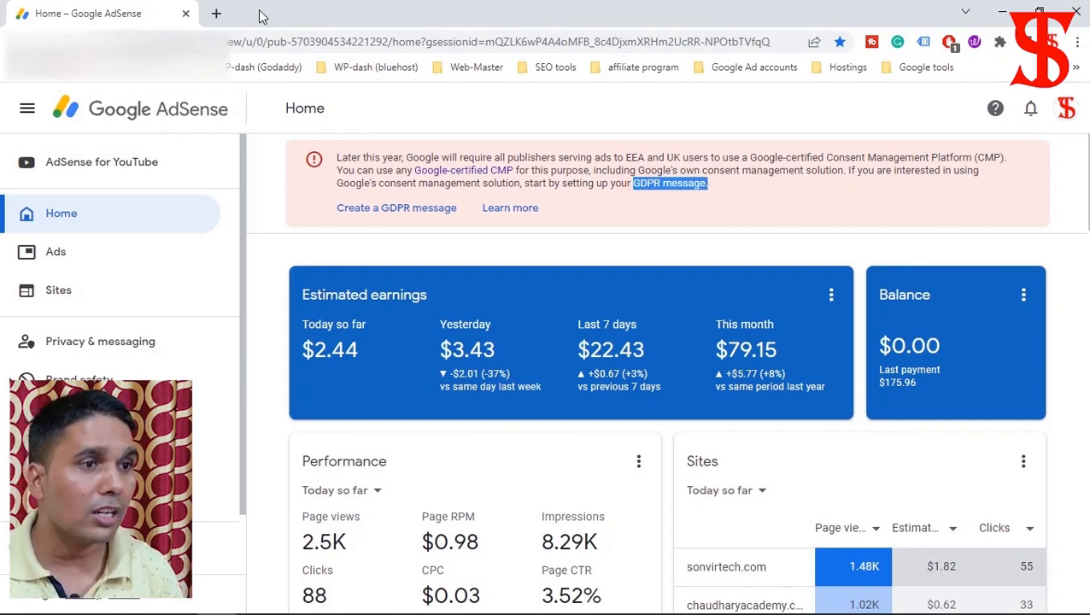
{"action": "left_click", "coordinate": [216, 12]}
{"action": "left_click", "coordinate": [221, 38]}
{"action": "key", "text": "ctrl+v"}
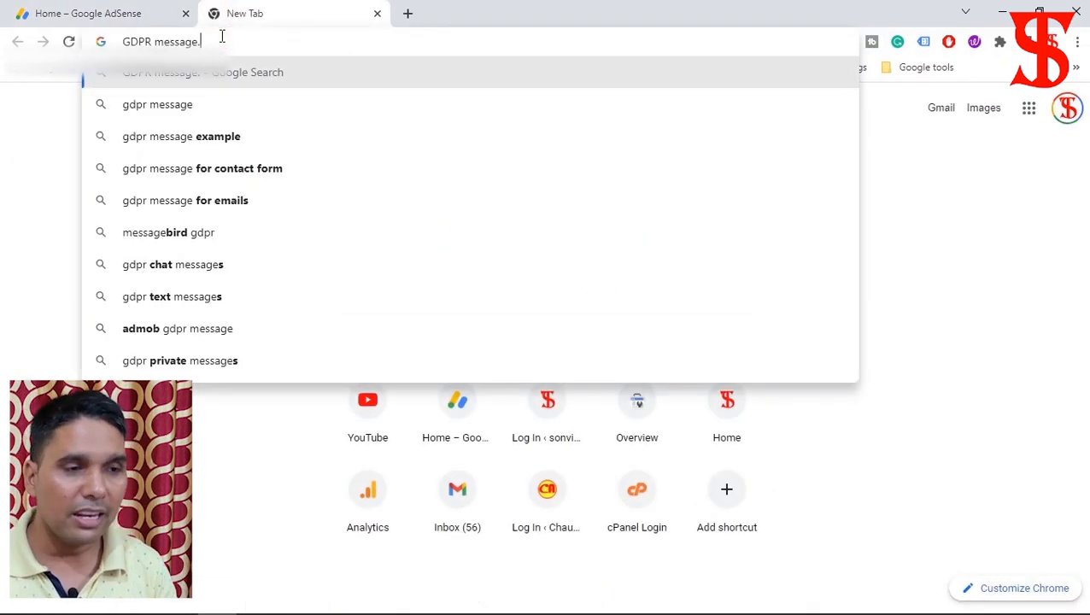
{"action": "key", "text": "Return"}
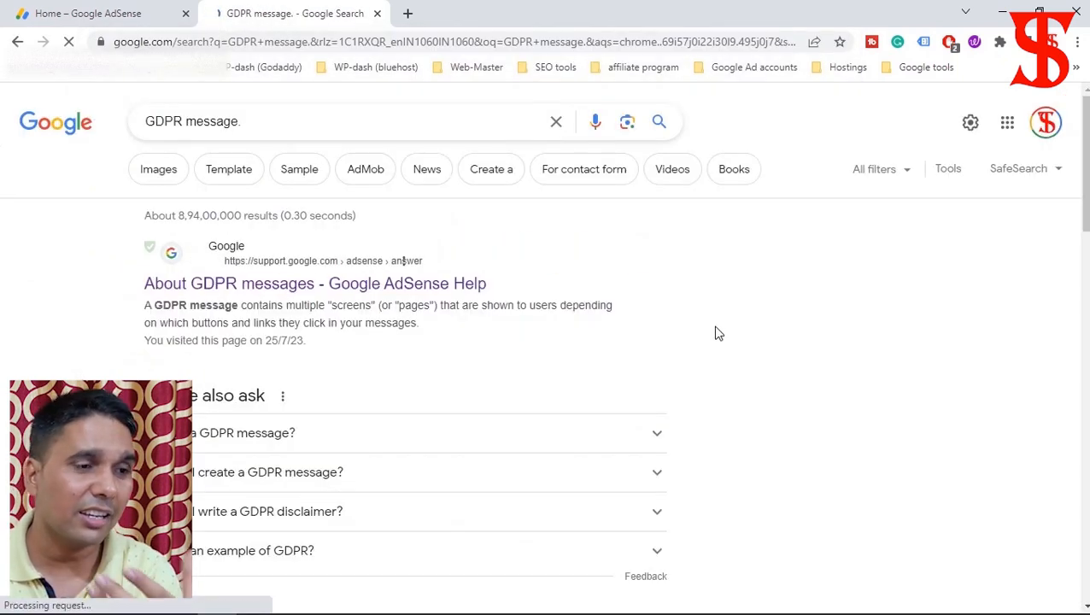
Open the alert's Google-certified CMP link in a new tab, skim the consent requirements article, and revisit the GDPR message search results.
{"action": "left_click", "coordinate": [94, 14]}
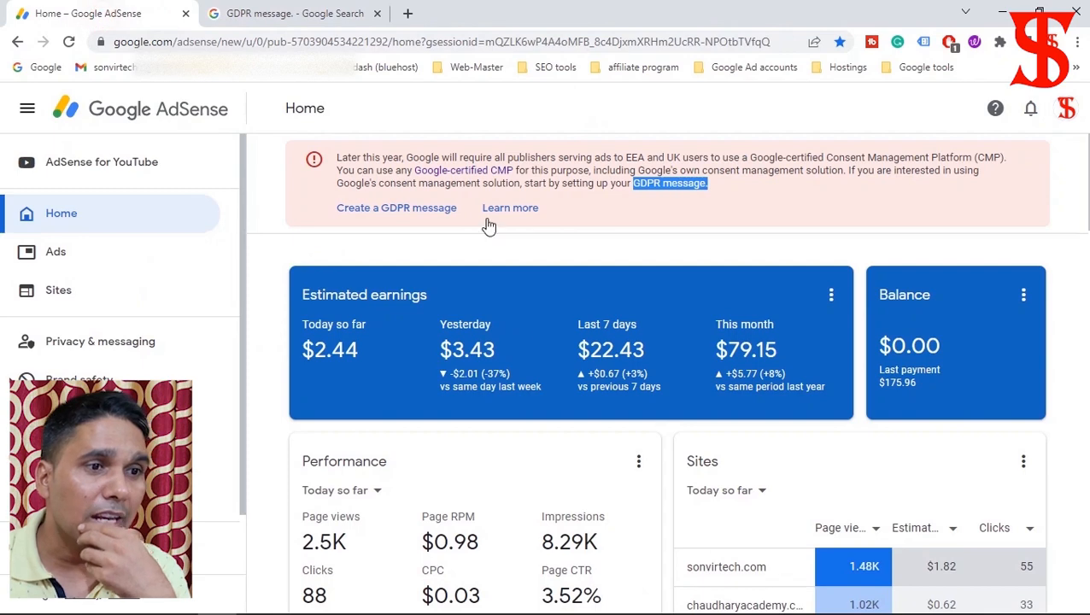
{"action": "right_click", "coordinate": [474, 171]}
{"action": "left_click", "coordinate": [513, 182]}
{"action": "left_click", "coordinate": [300, 14]}
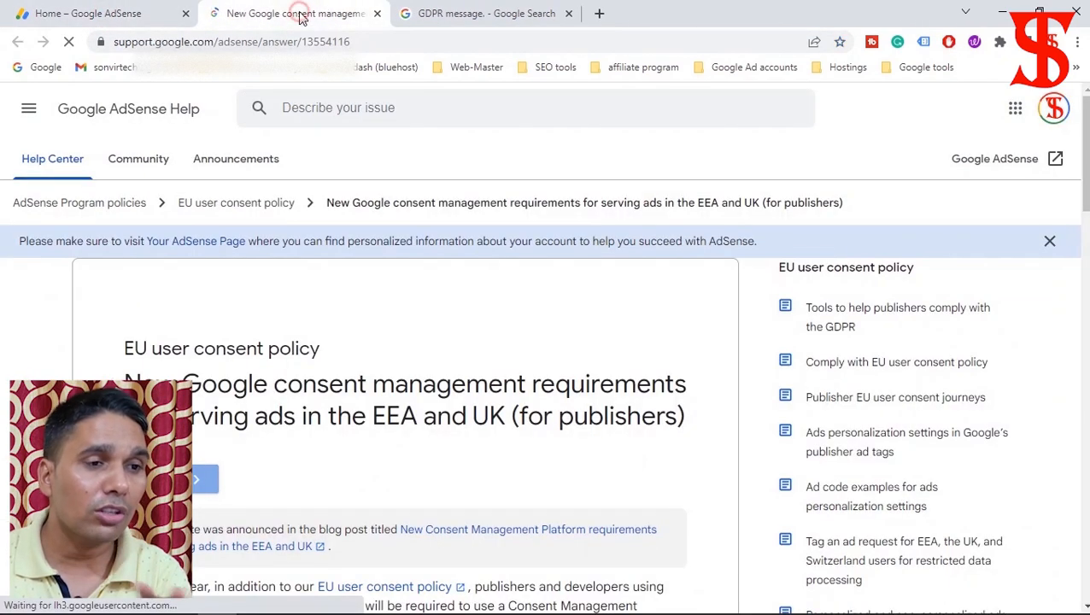
{"action": "scroll", "coordinate": [491, 420], "scroll_direction": "down", "scroll_amount": 10}
{"action": "scroll", "coordinate": [491, 420], "scroll_direction": "down", "scroll_amount": 5}
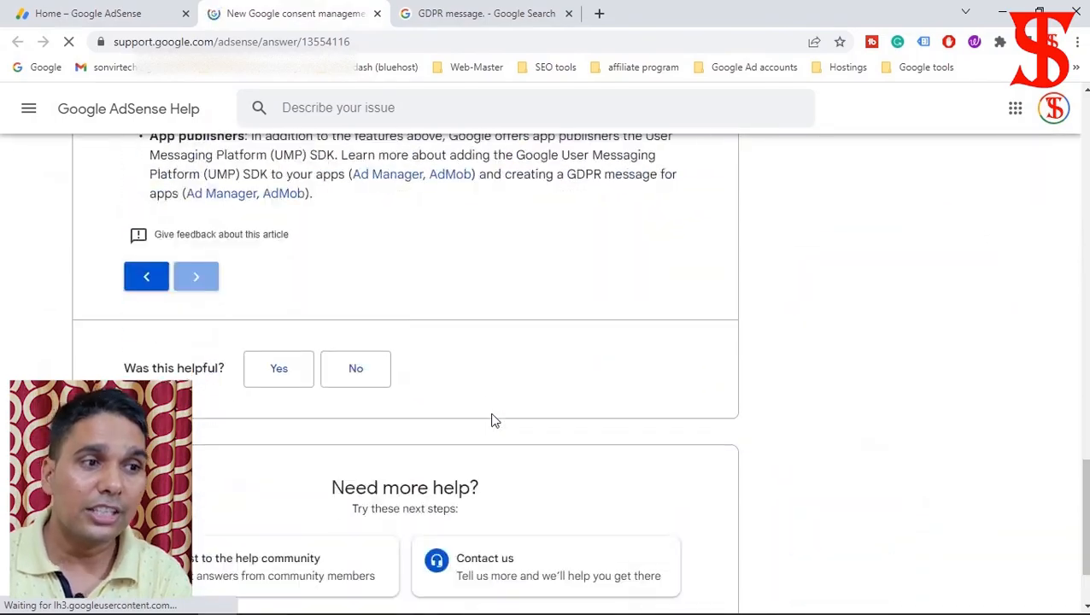
{"action": "scroll", "coordinate": [491, 421], "scroll_direction": "up", "scroll_amount": 15}
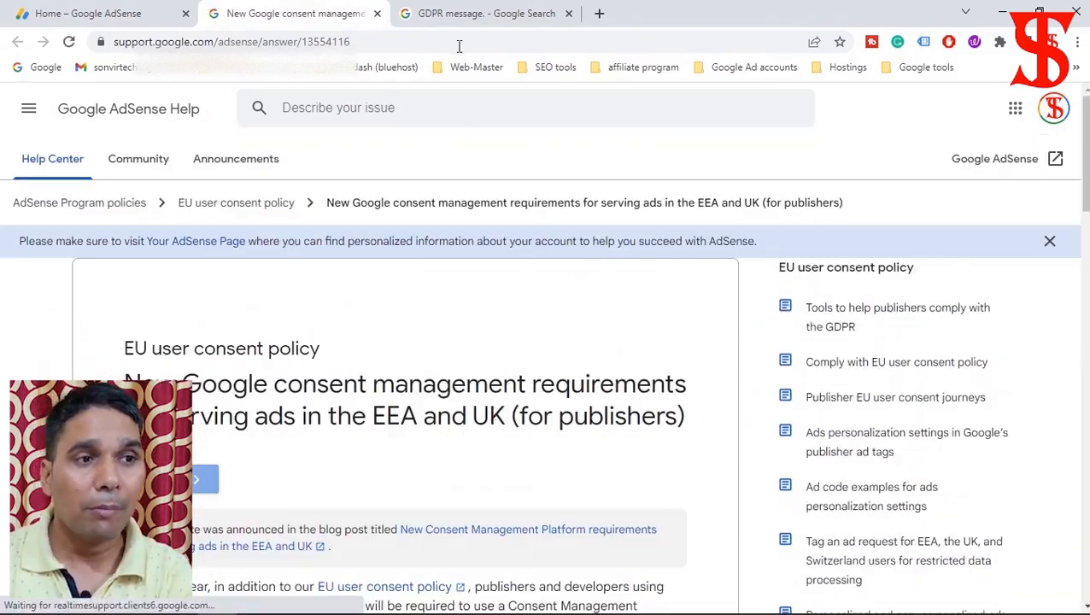
{"action": "left_click", "coordinate": [475, 14]}
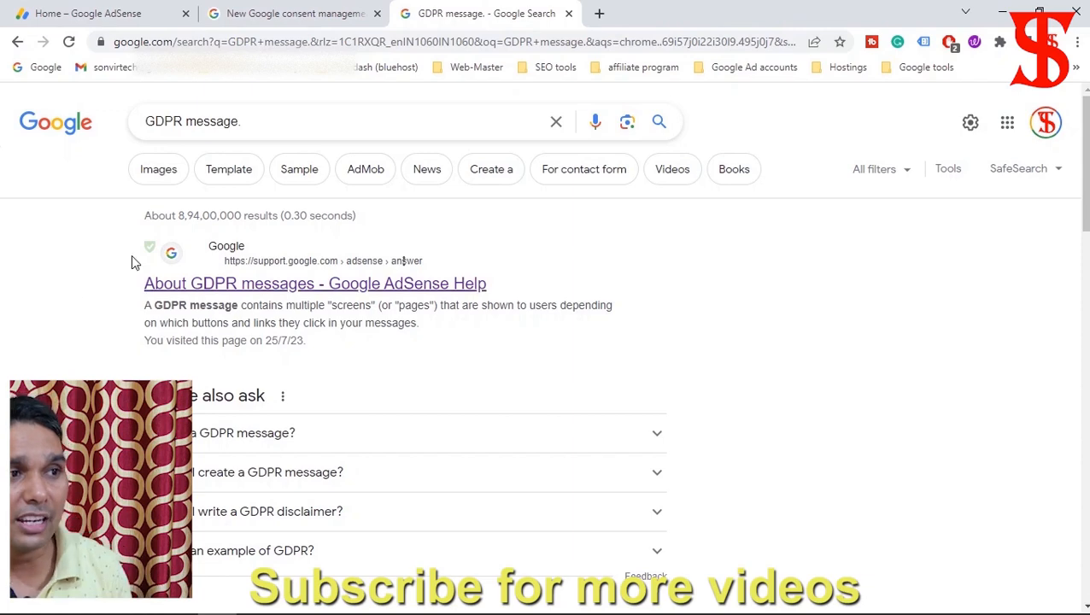
Return to the AdSense home page and start creating a GDPR message from the consent alert.
{"action": "left_click", "coordinate": [103, 15]}
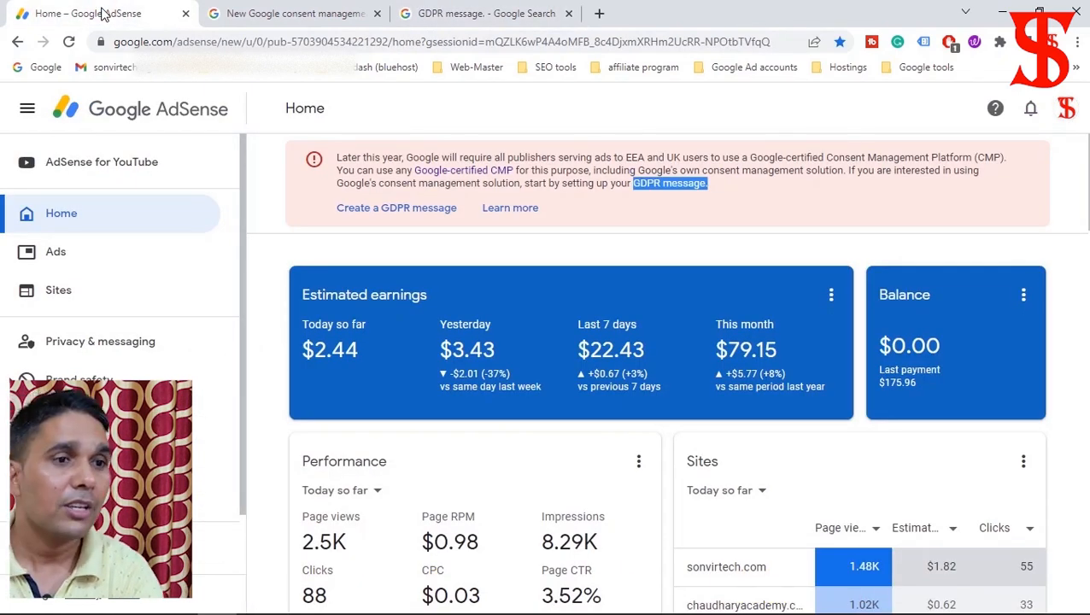
{"action": "left_click", "coordinate": [741, 243]}
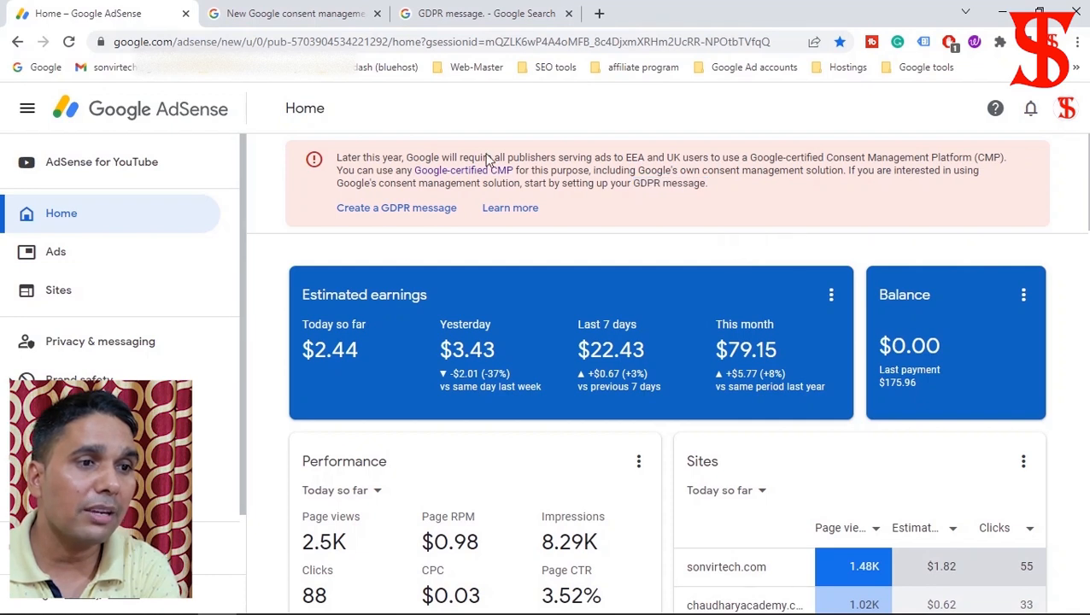
{"action": "left_click", "coordinate": [414, 210]}
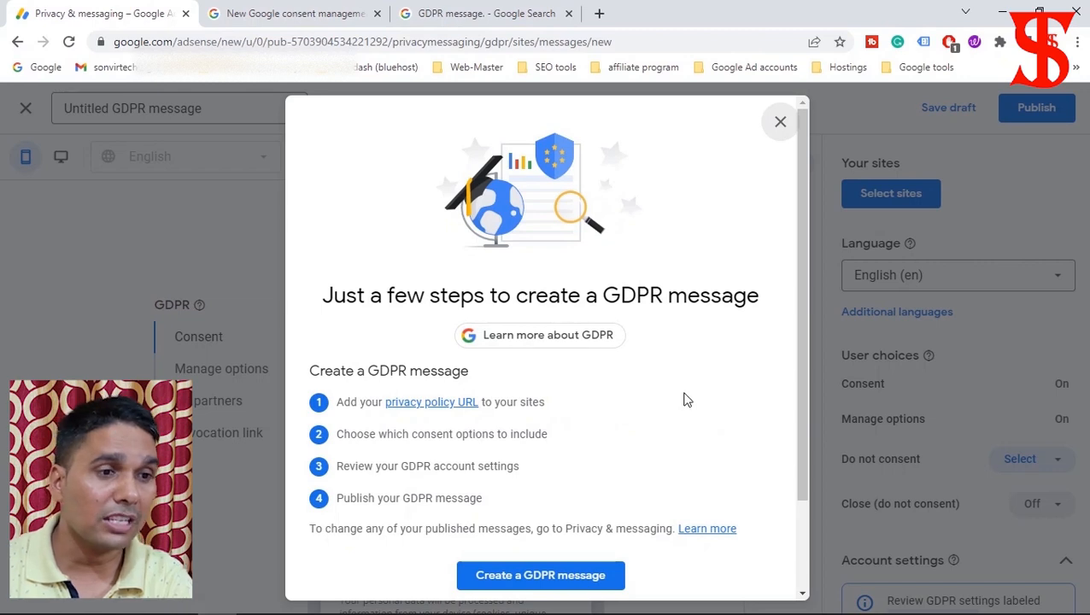
{"action": "scroll", "coordinate": [688, 400], "scroll_direction": "down", "scroll_amount": 2}
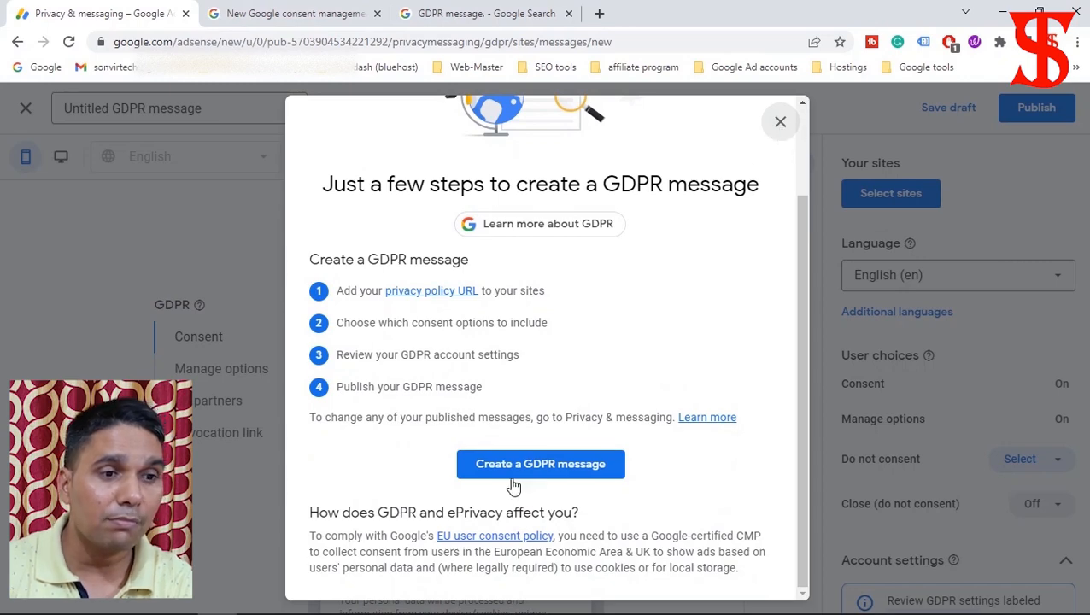
{"action": "left_click", "coordinate": [560, 467]}
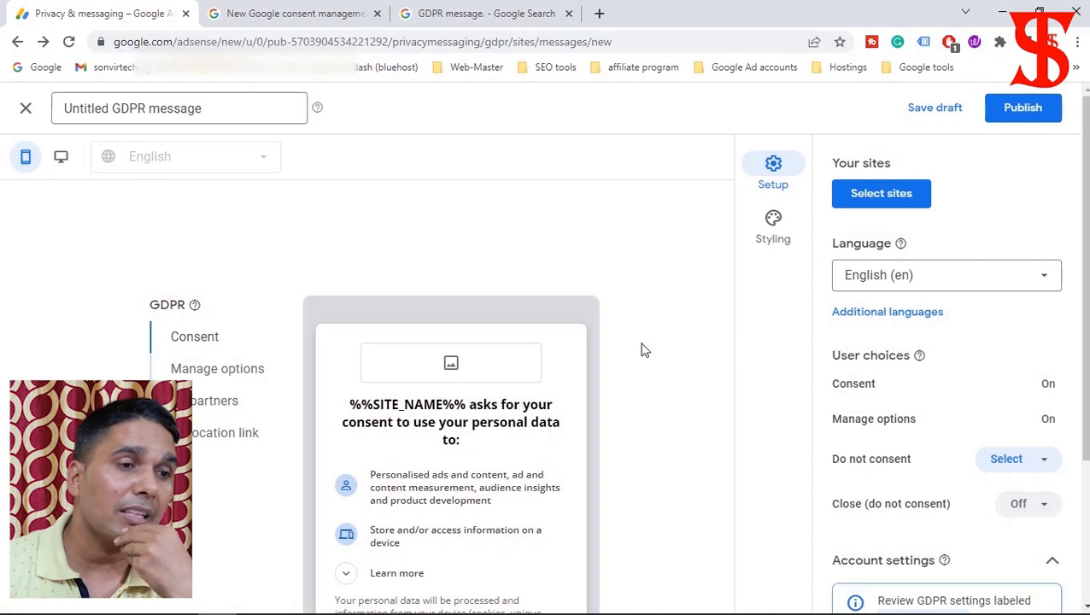
Rename the untitled GDPR message to "GDPR Policy".
{"action": "left_click", "coordinate": [113, 108]}
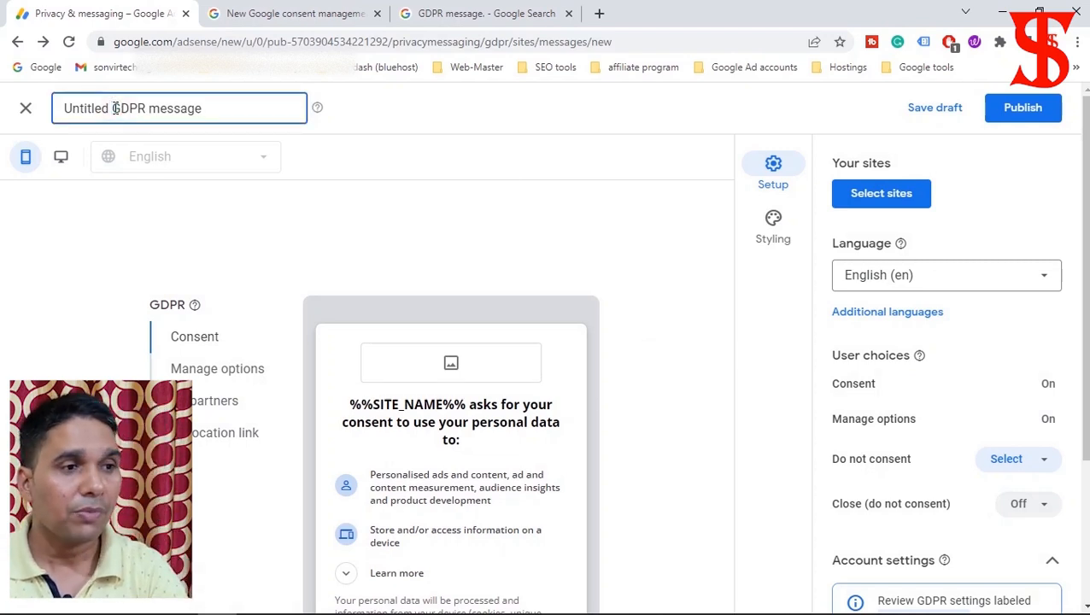
{"action": "key", "text": "BackSpace"}
{"action": "key", "text": "BackSpace"}
{"action": "key", "text": "BackSpace"}
{"action": "key", "text": "BackSpace"}
{"action": "key", "text": "BackSpace"}
{"action": "key", "text": "BackSpace"}
{"action": "key", "text": "BackSpace"}
{"action": "key", "text": "BackSpace"}
{"action": "key", "text": "BackSpace"}
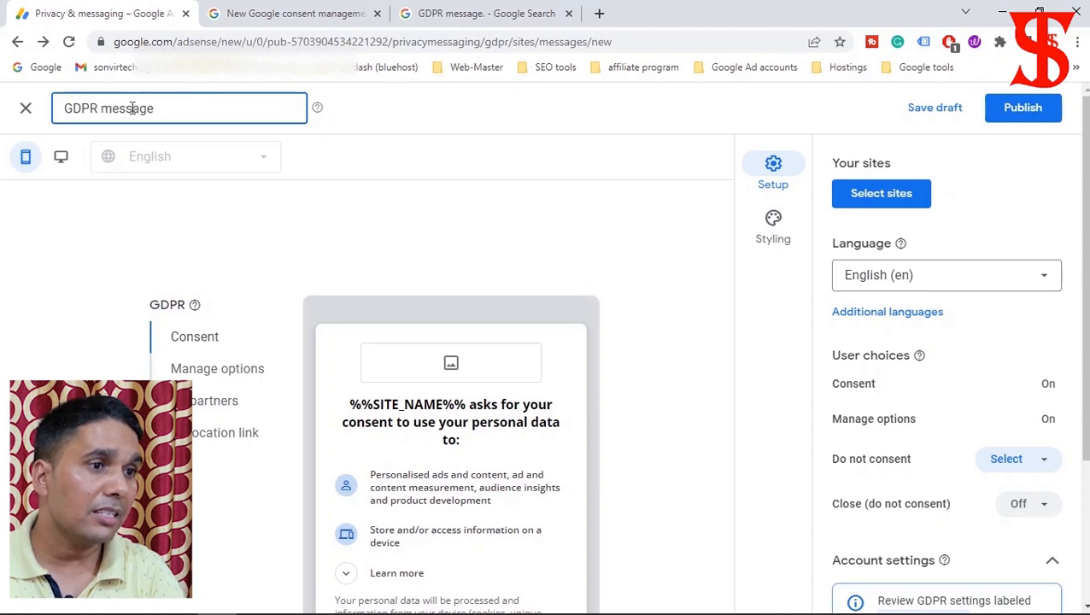
{"action": "left_click_drag", "start_coordinate": [101, 108], "coordinate": [156, 111]}
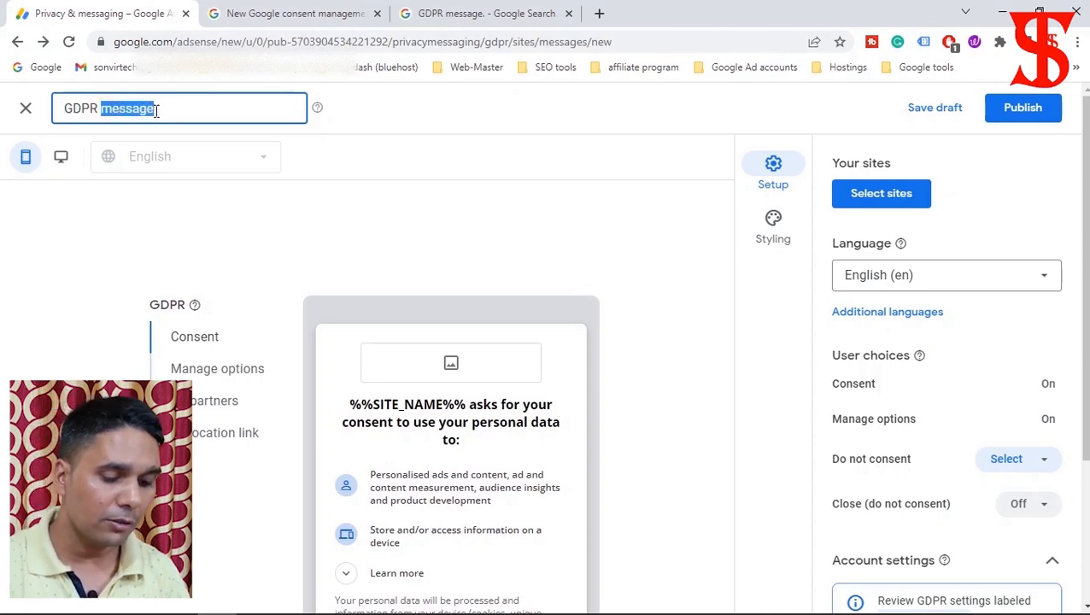
{"action": "type", "text": "Poli"}
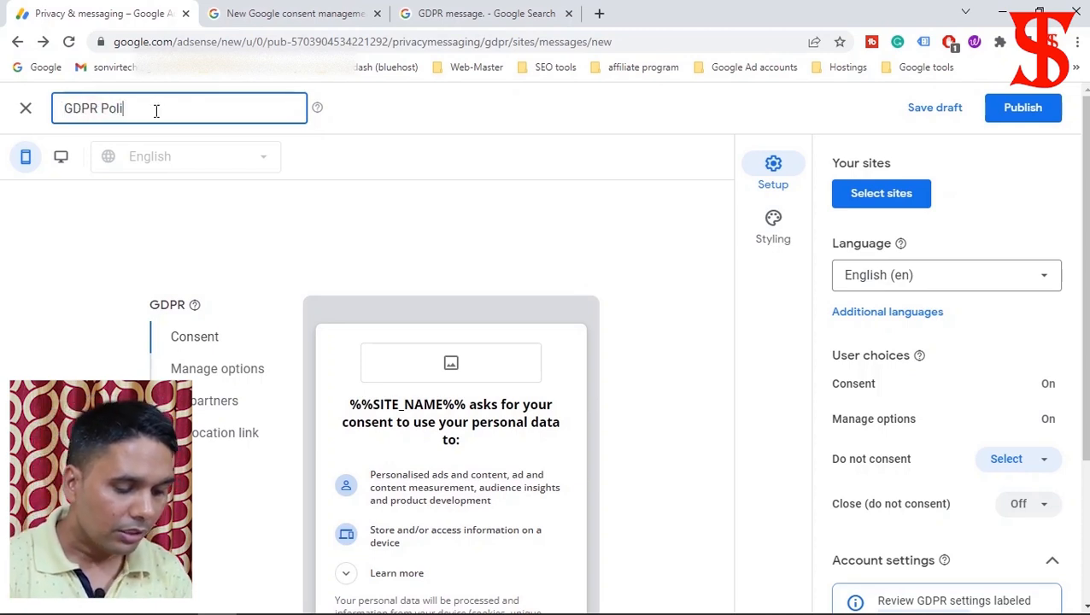
{"action": "type", "text": "cy"}
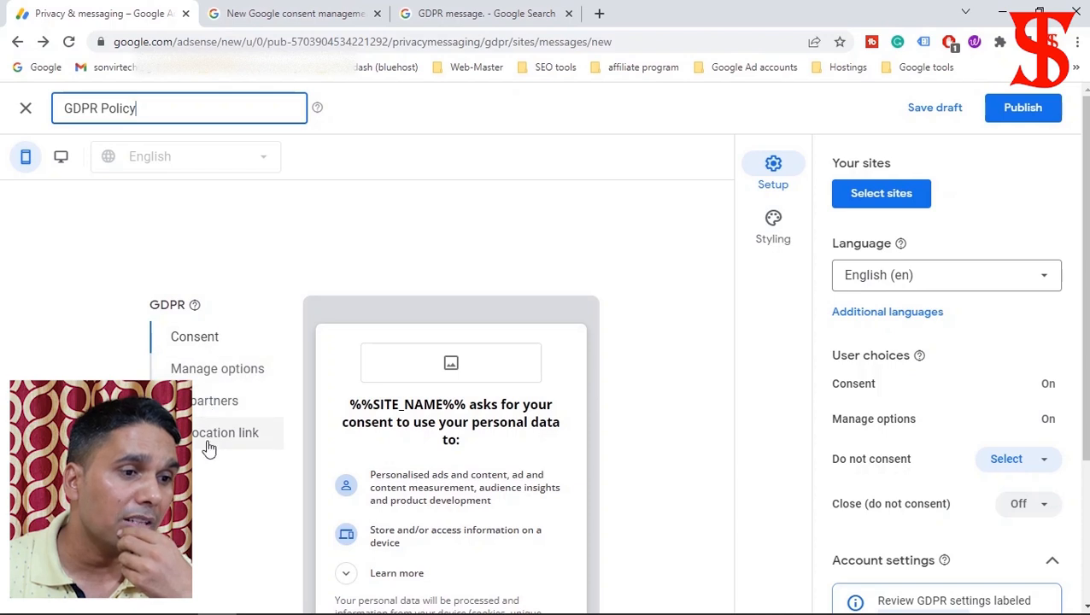
Preview the message's Manage options, Ad partners and Revocation link pages, and return to the Consent page.
{"action": "left_click", "coordinate": [195, 370]}
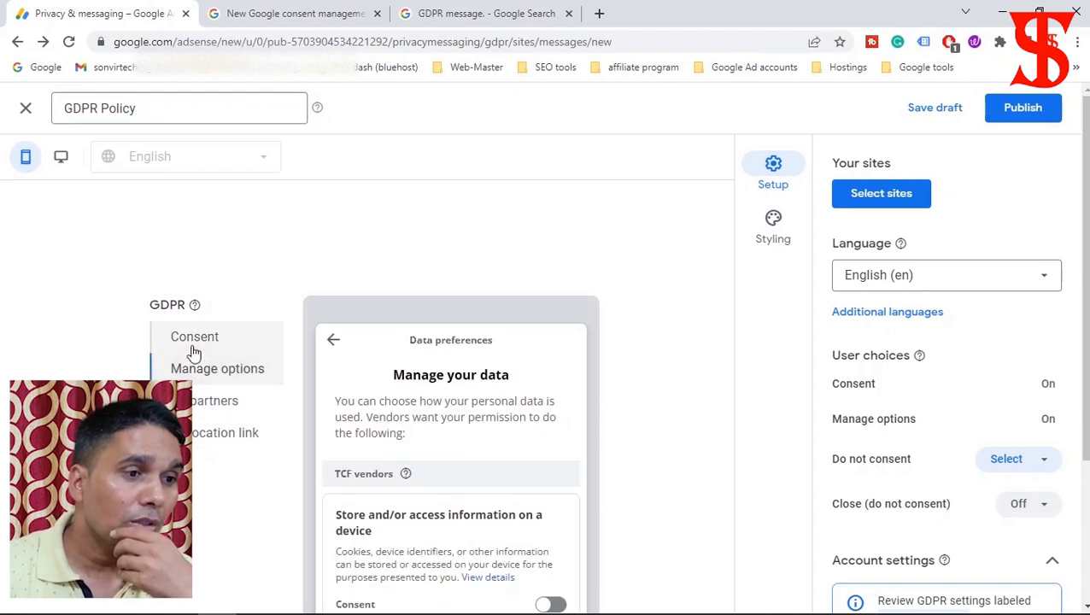
{"action": "left_click", "coordinate": [199, 402]}
{"action": "left_click", "coordinate": [199, 435]}
{"action": "left_click", "coordinate": [195, 342]}
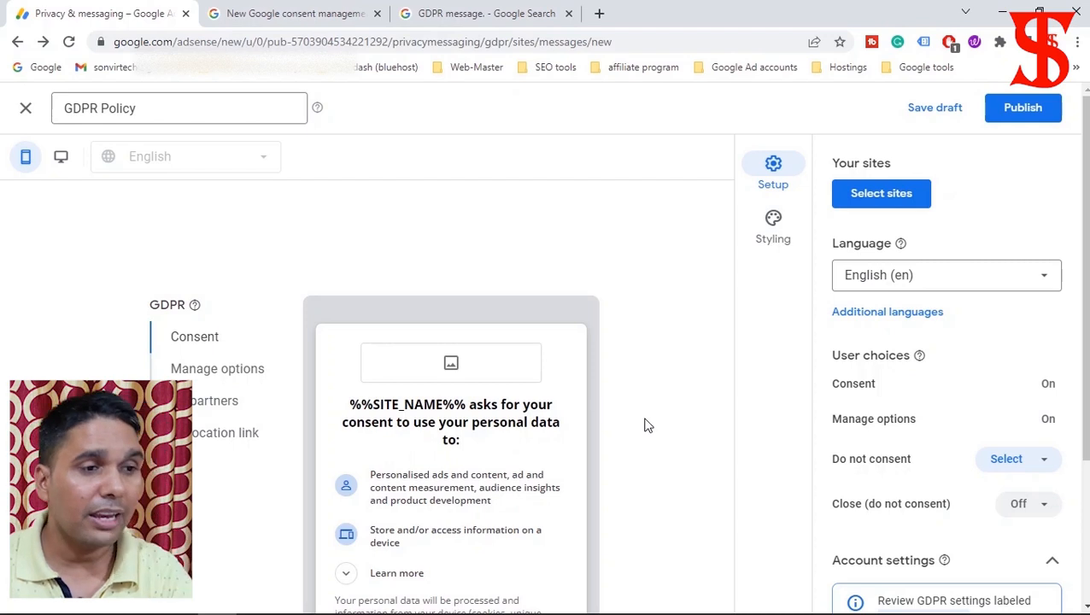
{"action": "left_click", "coordinate": [199, 368]}
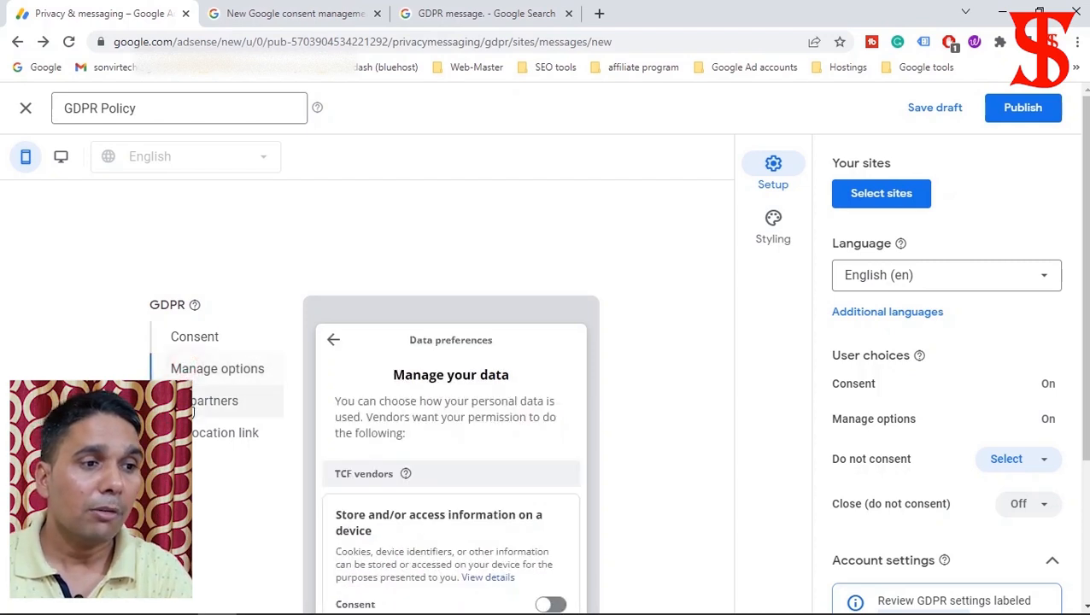
{"action": "left_click", "coordinate": [195, 434]}
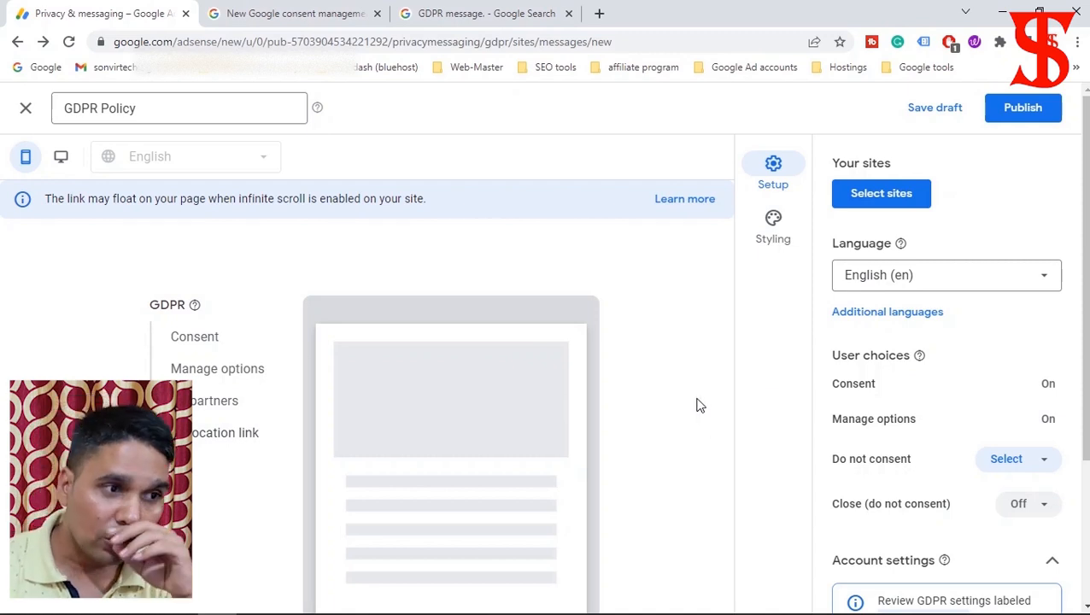
{"action": "left_click", "coordinate": [209, 344]}
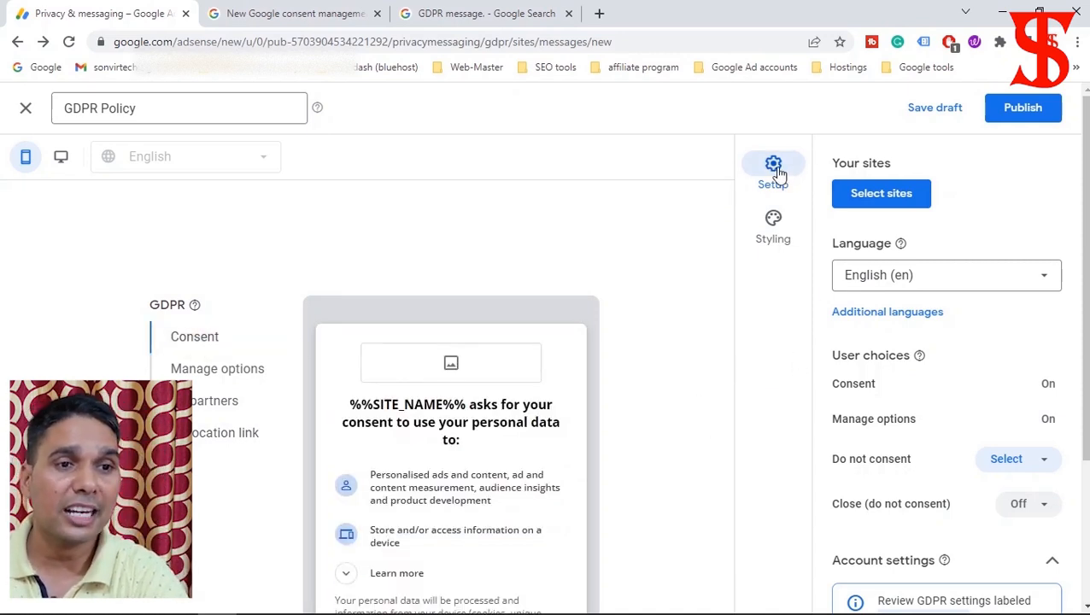
Examine the header's logo and alignment options in the message's styling settings.
{"action": "left_click", "coordinate": [774, 232]}
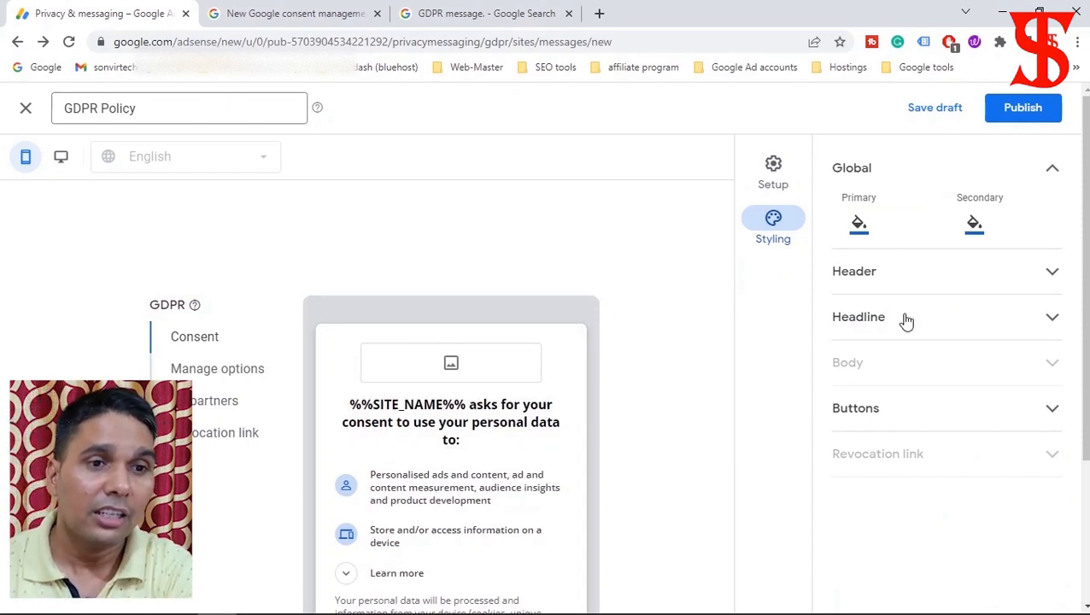
{"action": "left_click", "coordinate": [893, 277]}
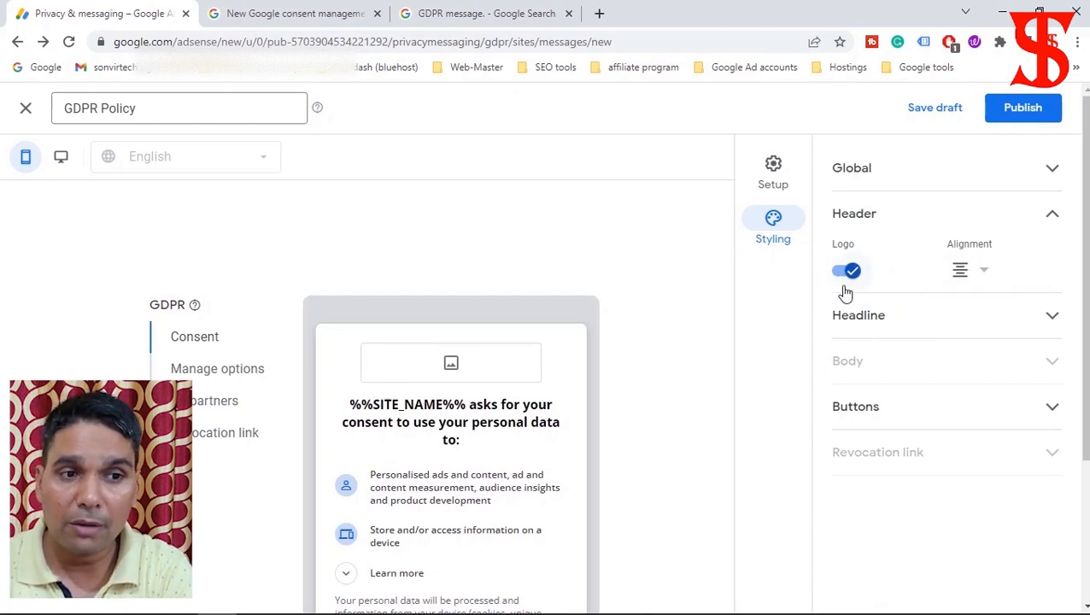
{"action": "left_click", "coordinate": [1051, 215]}
Set the headline font of the GDPR message to Poppins.
{"action": "left_click", "coordinate": [885, 266]}
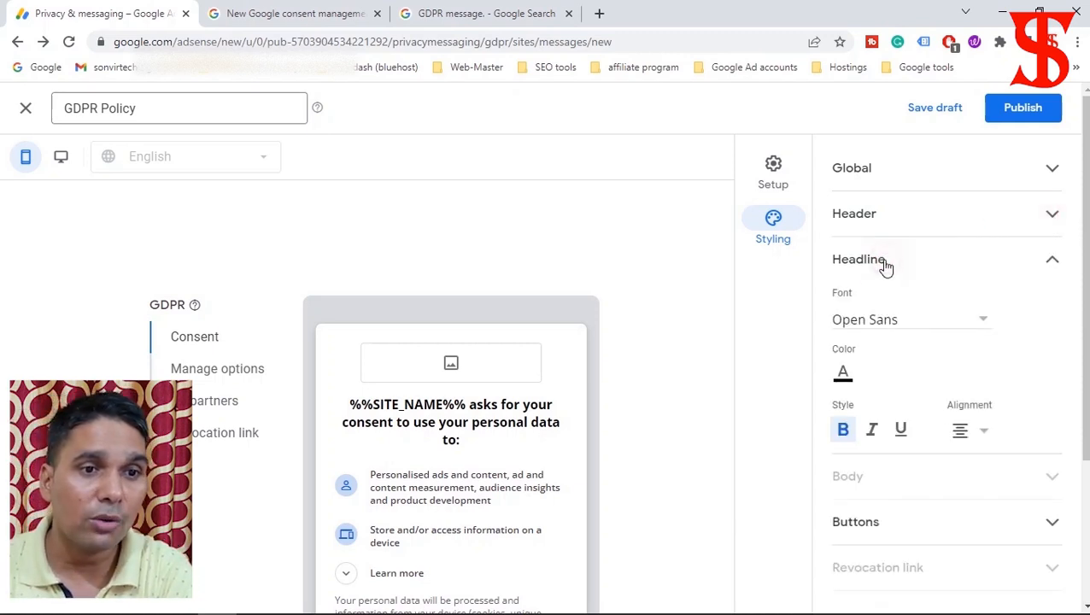
{"action": "left_click", "coordinate": [911, 323]}
{"action": "type", "text": "po"}
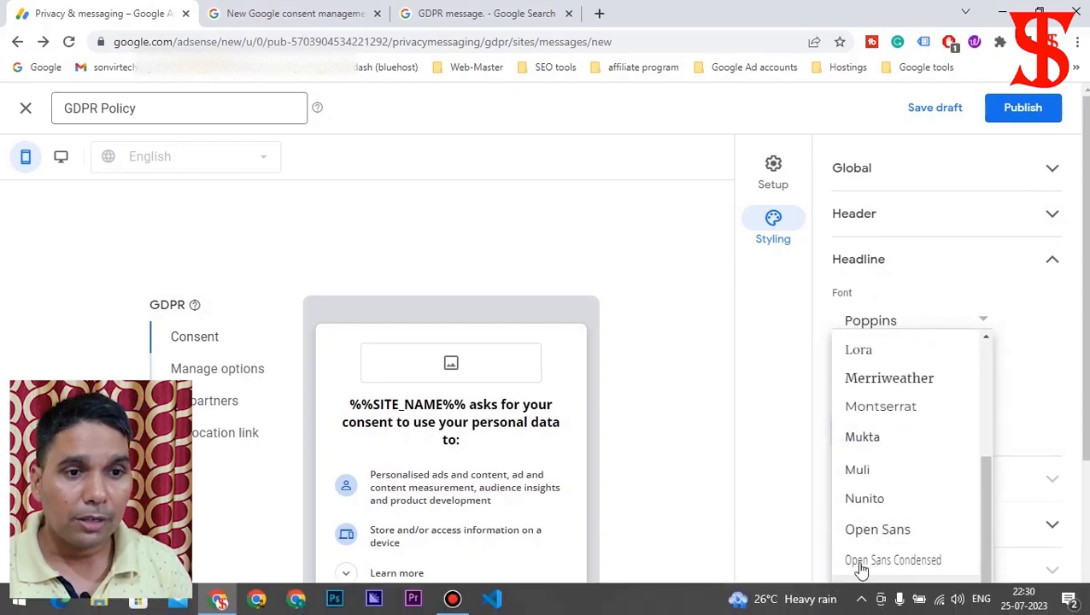
{"action": "mouse_move", "coordinate": [812, 602]}
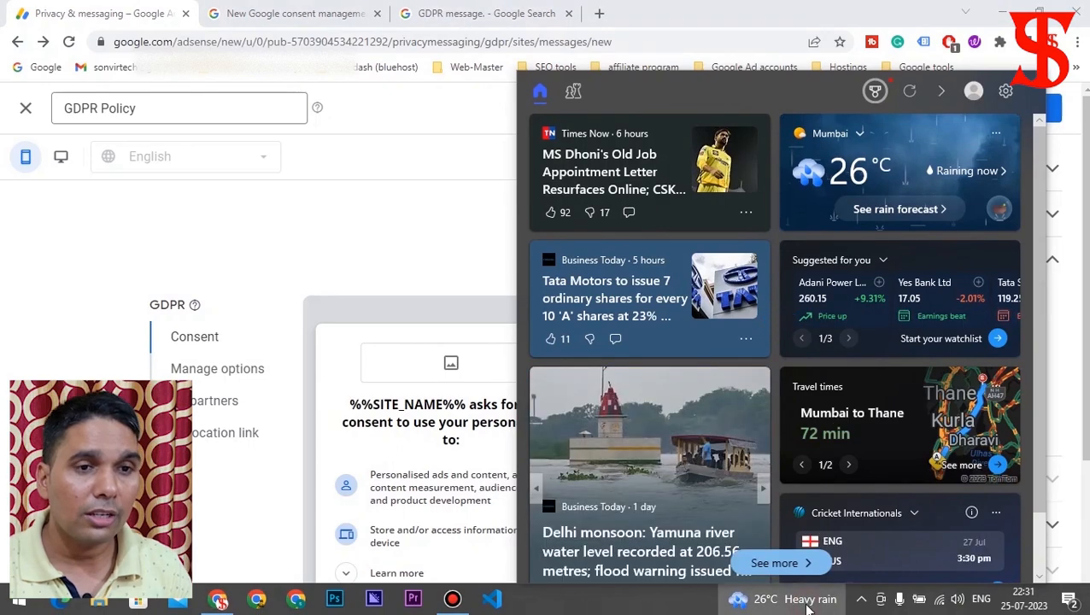
{"action": "left_click", "coordinate": [809, 608]}
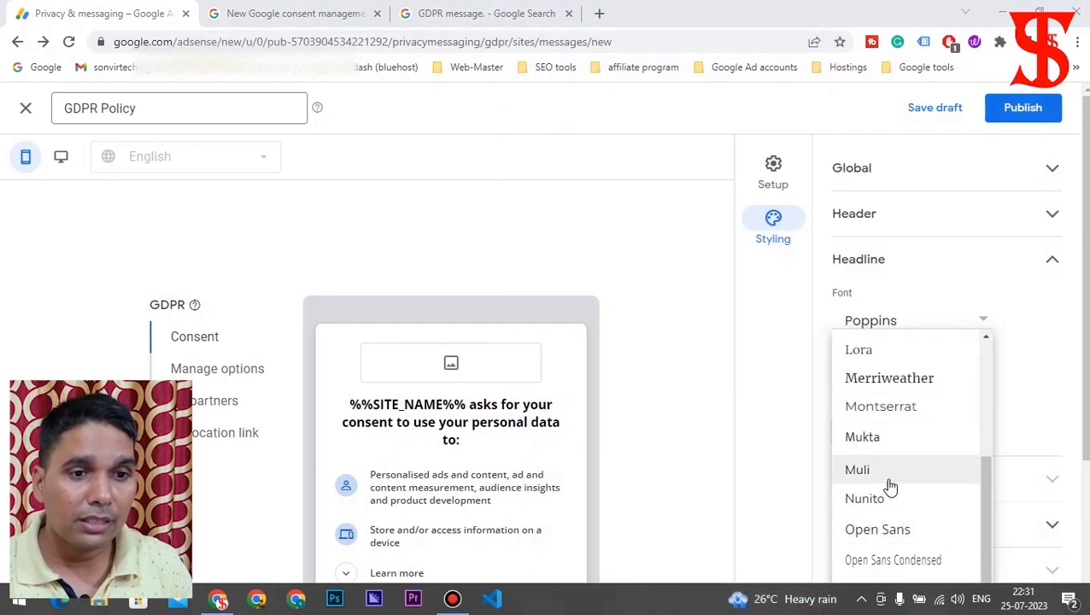
{"action": "scroll", "coordinate": [903, 534], "scroll_direction": "down", "scroll_amount": 1}
{"action": "scroll", "coordinate": [901, 542], "scroll_direction": "down", "scroll_amount": 2}
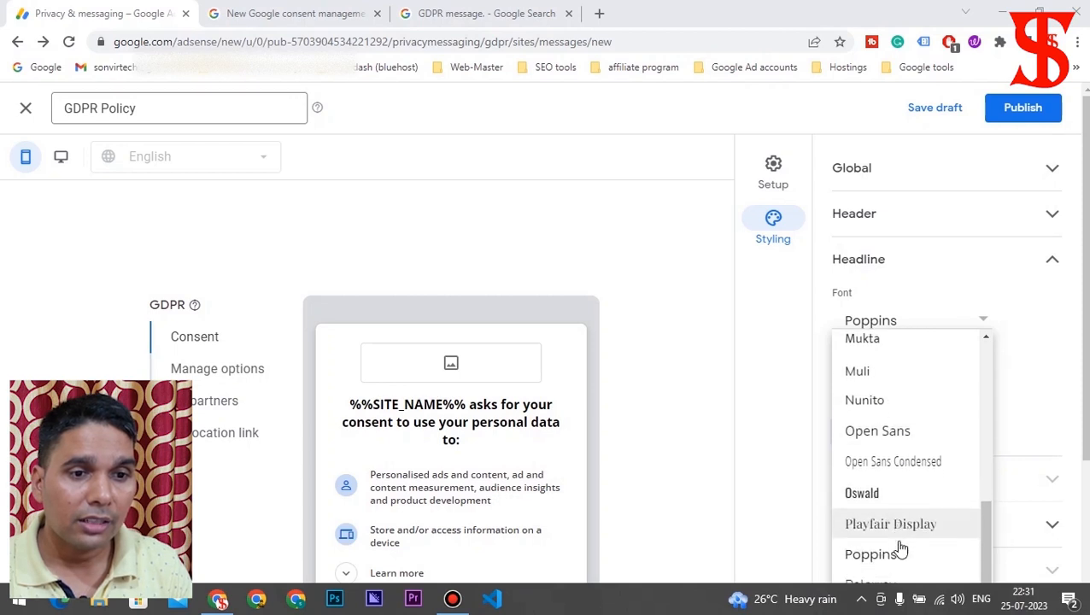
{"action": "left_click", "coordinate": [890, 505]}
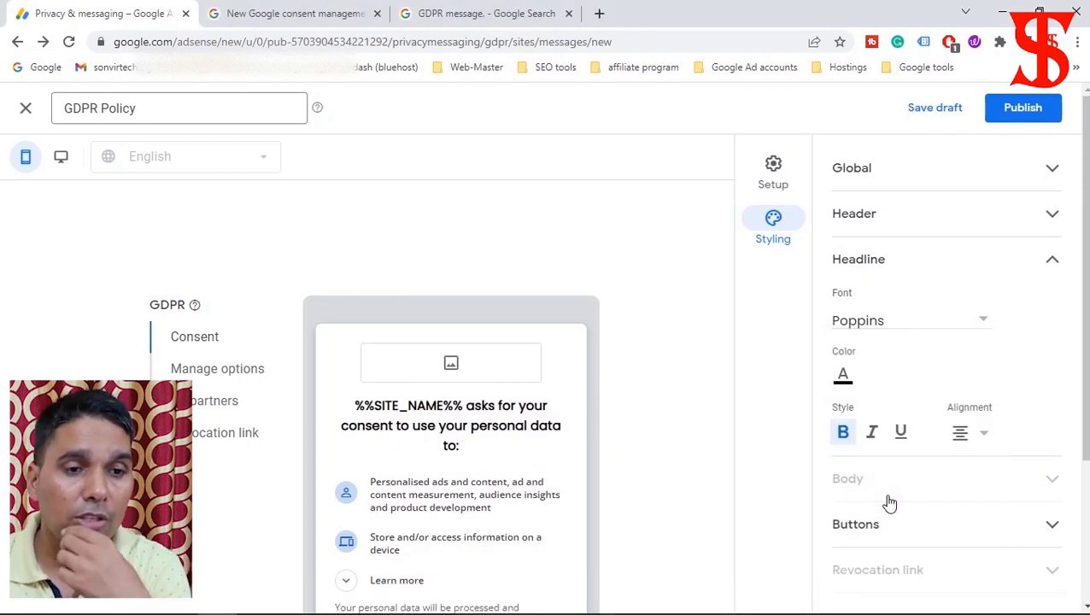
Try another headline text colour and return it to black (#000000).
{"action": "left_click", "coordinate": [843, 376]}
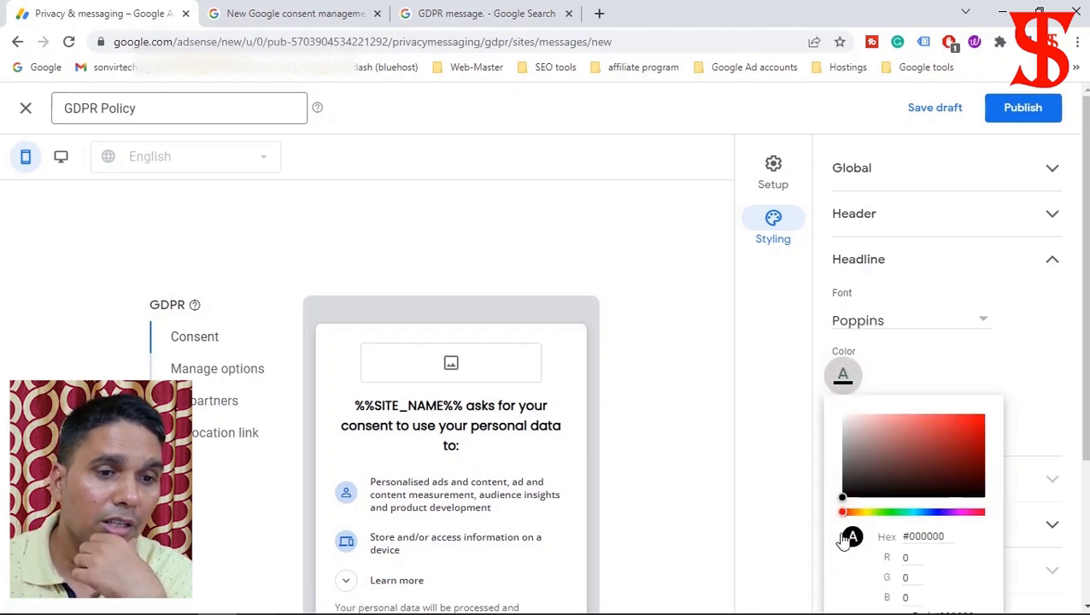
{"action": "left_click", "coordinate": [865, 482]}
{"action": "left_click_drag", "start_coordinate": [863, 483], "coordinate": [830, 502]}
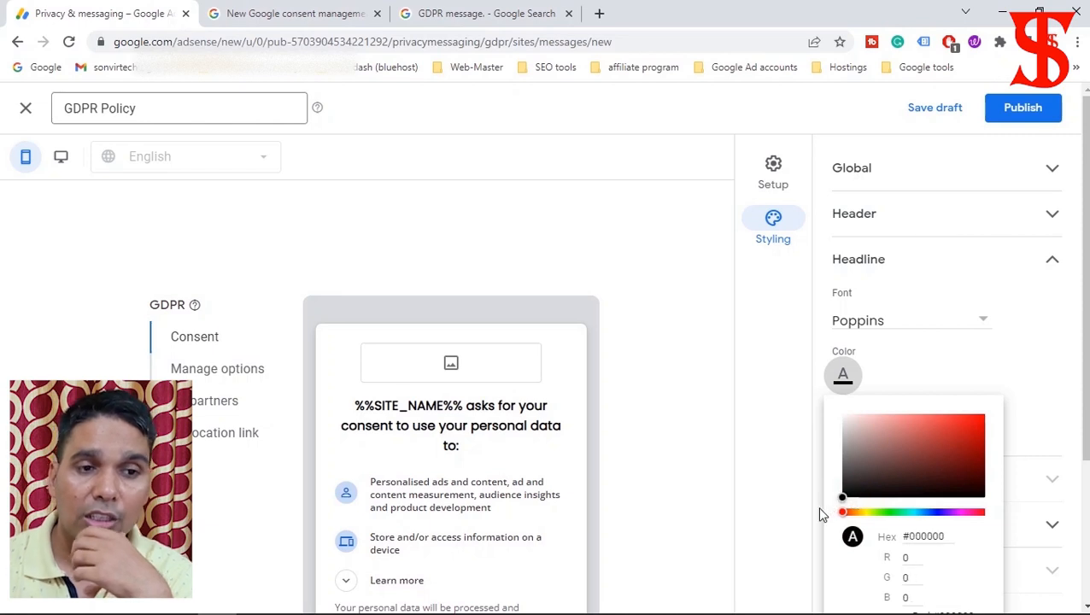
{"action": "left_click", "coordinate": [915, 378]}
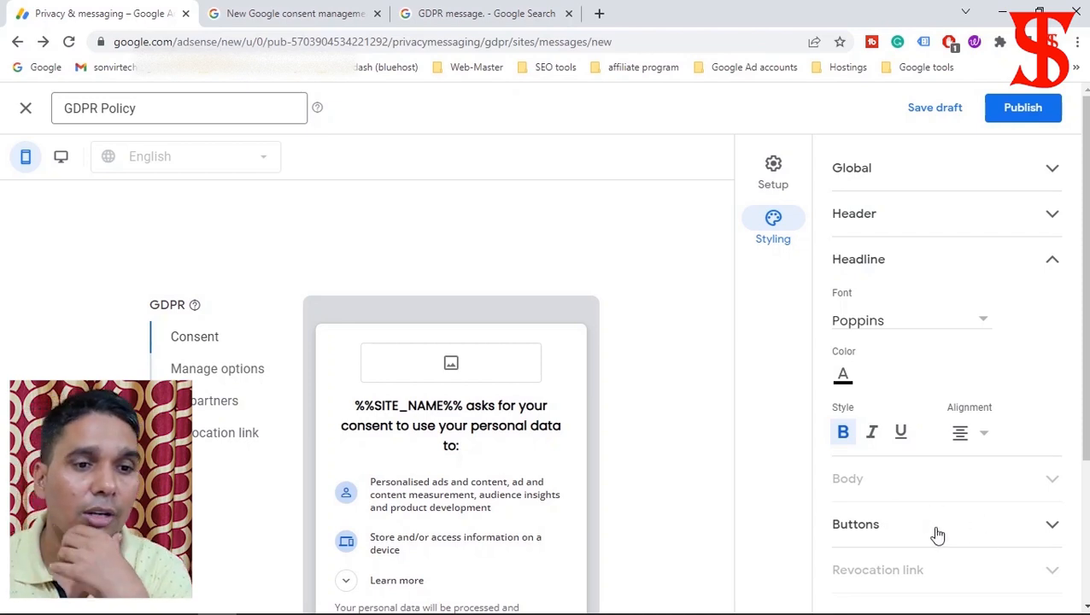
Examine the buttons' font options and the global primary and secondary colour settings in the message's styling.
{"action": "scroll", "coordinate": [908, 511], "scroll_direction": "down", "scroll_amount": 2}
{"action": "left_click", "coordinate": [884, 369]}
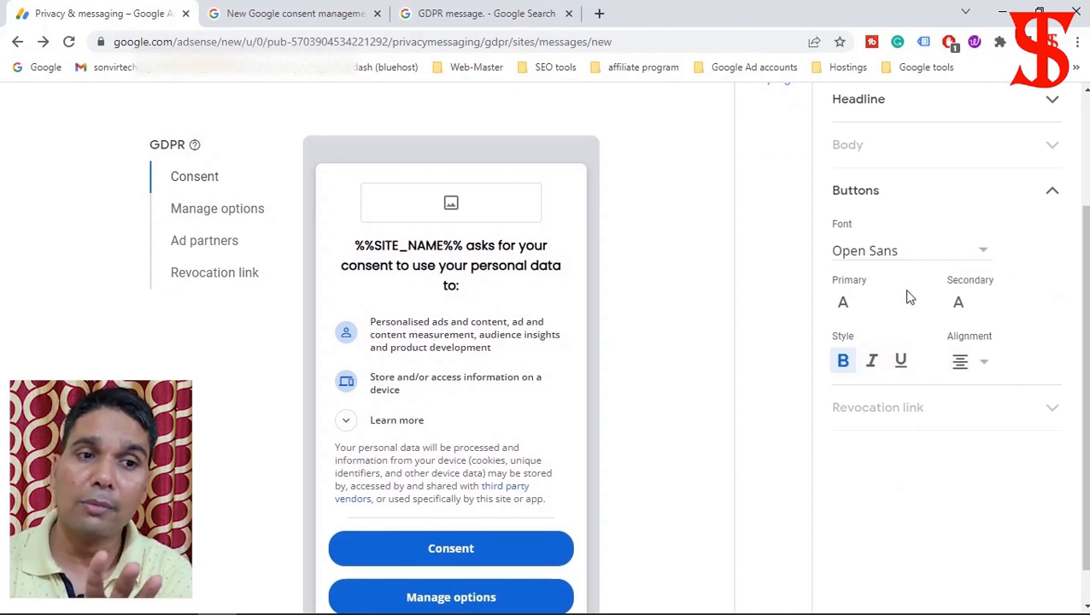
{"action": "left_click", "coordinate": [981, 250]}
{"action": "left_click", "coordinate": [754, 370]}
{"action": "scroll", "coordinate": [778, 397], "scroll_direction": "up", "scroll_amount": 3}
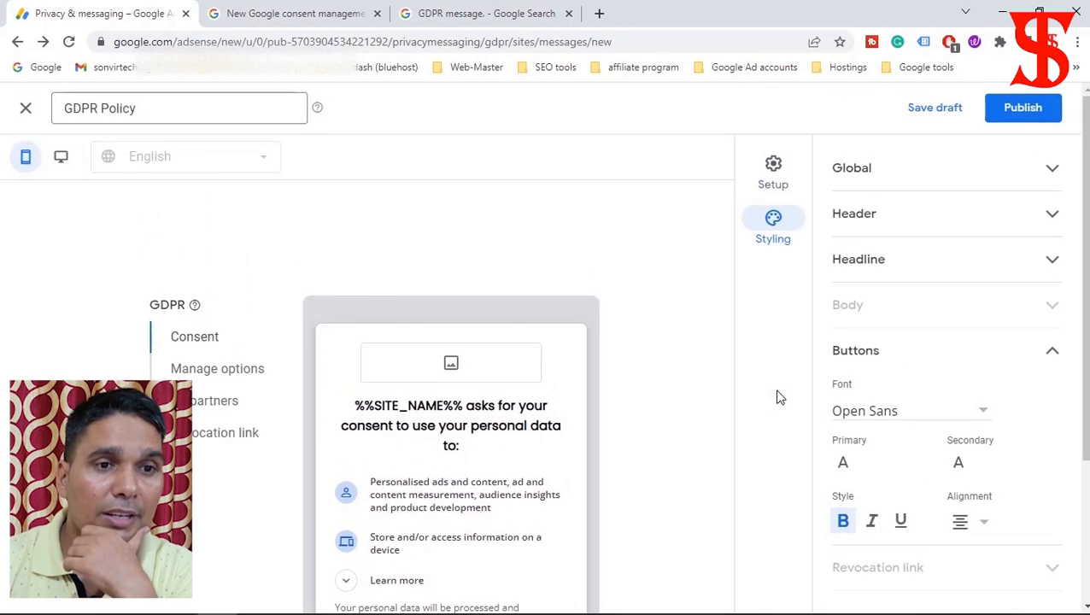
{"action": "left_click", "coordinate": [862, 173]}
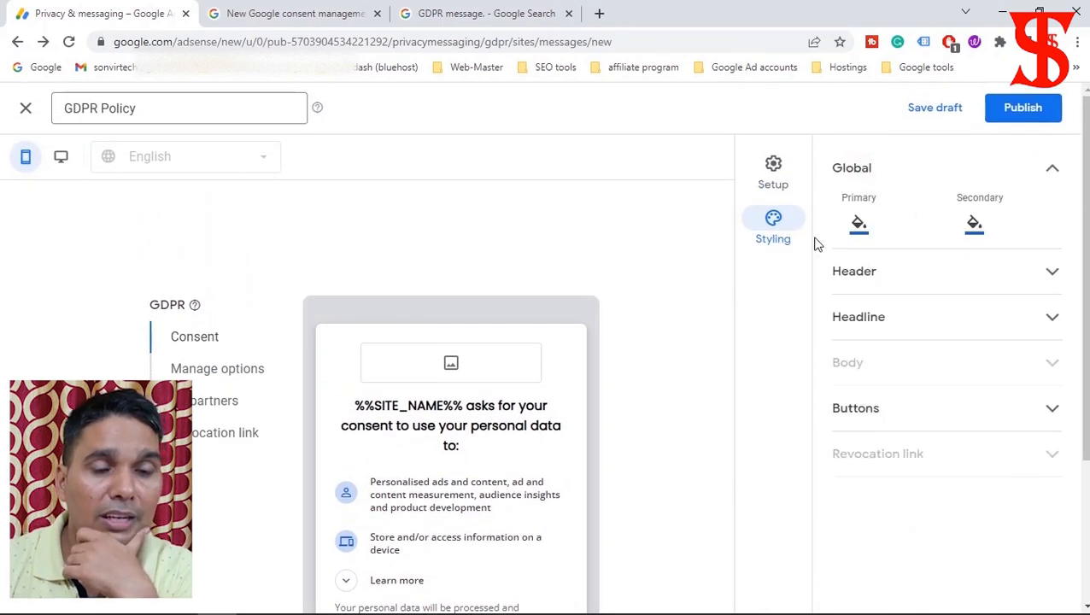
{"action": "left_click", "coordinate": [1056, 171]}
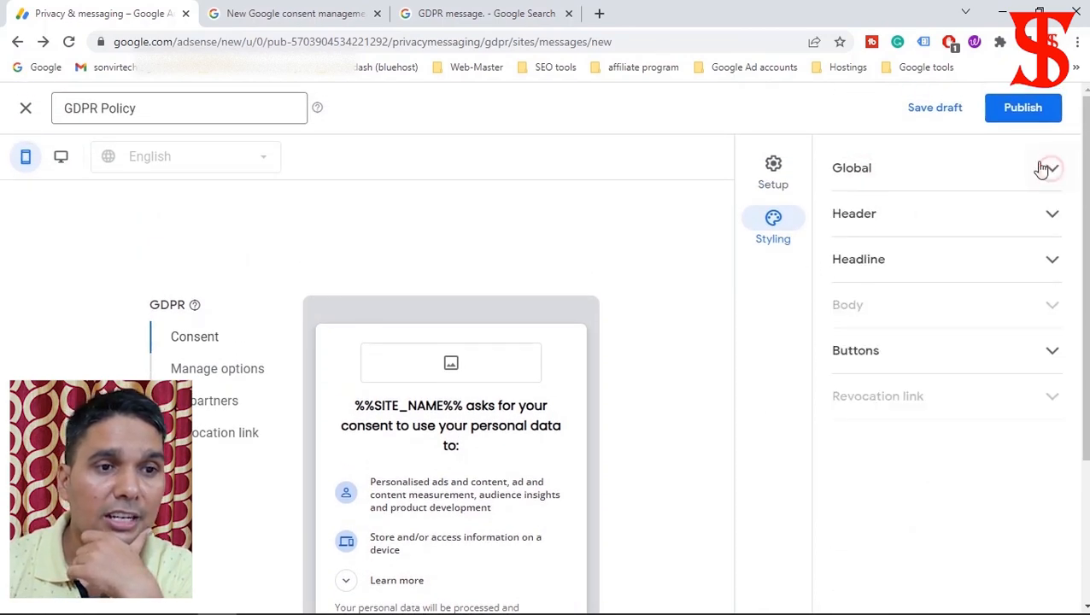
In the message setup, choose sonvirtech.com as the only site, leaving appshain.com and chaudharyacademy.com unselected.
{"action": "left_click", "coordinate": [774, 165]}
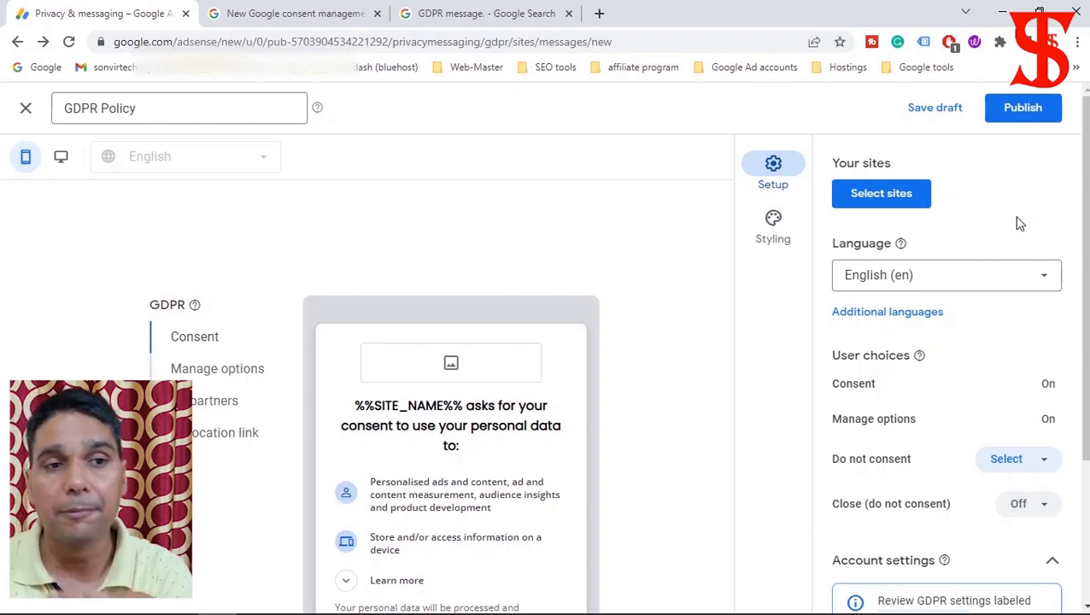
{"action": "left_click", "coordinate": [875, 199]}
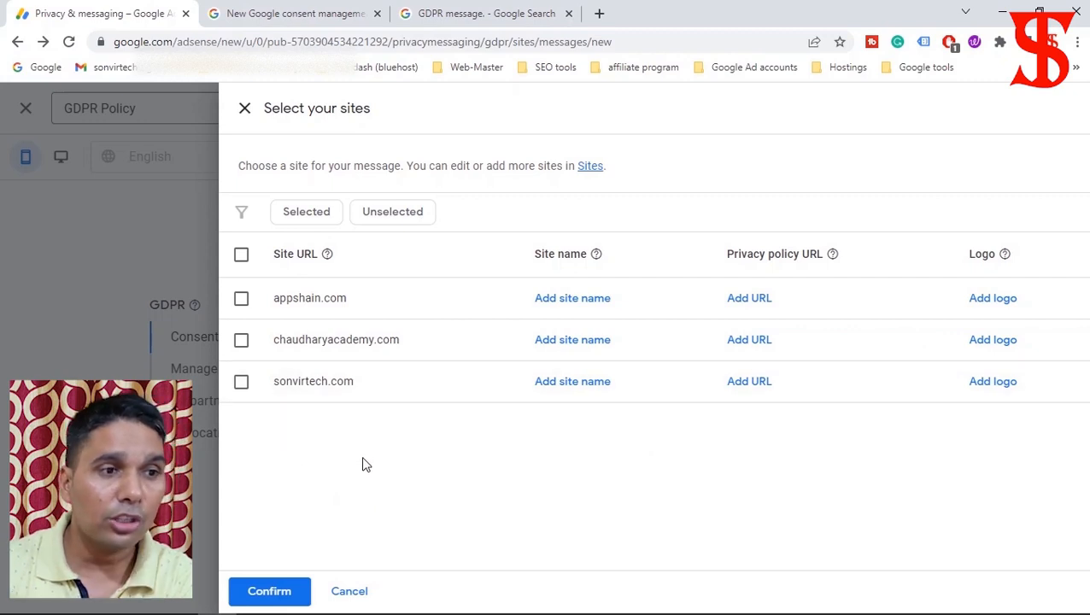
{"action": "left_click", "coordinate": [241, 298]}
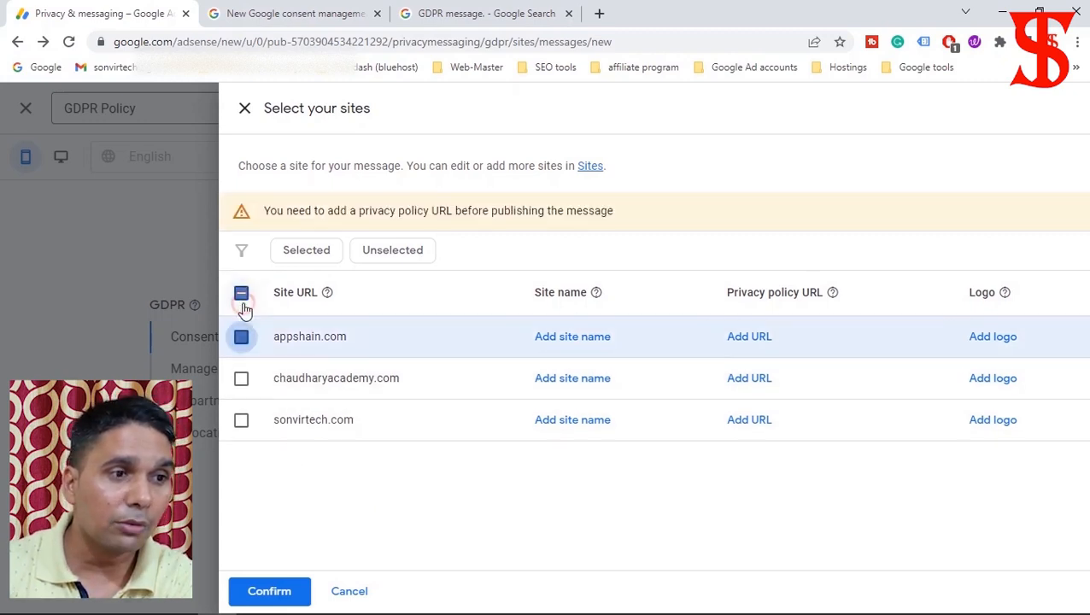
{"action": "left_click", "coordinate": [241, 379]}
{"action": "left_click", "coordinate": [240, 419]}
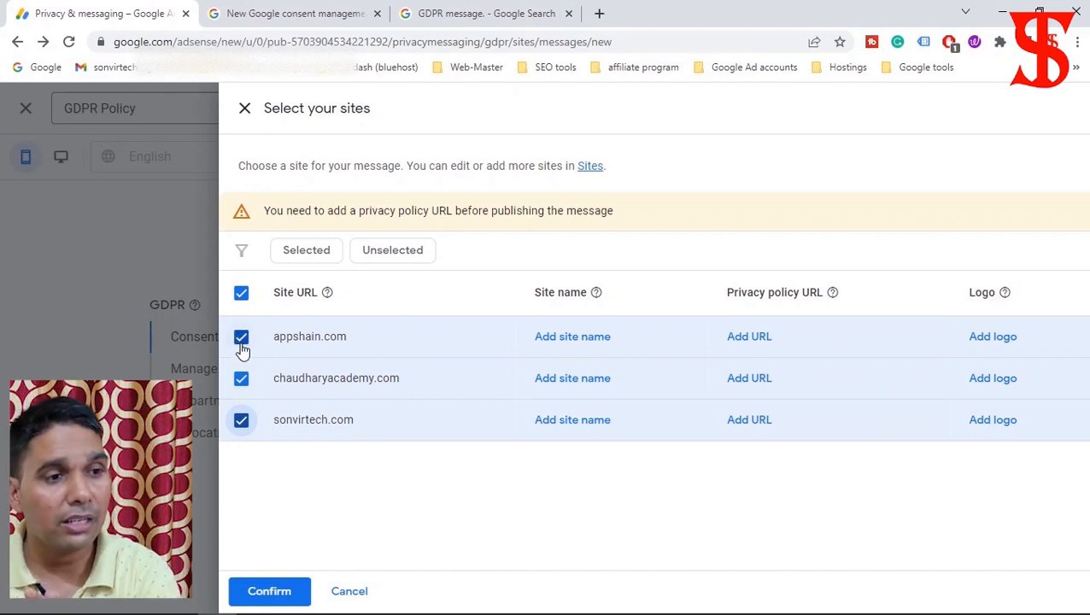
{"action": "left_click", "coordinate": [242, 344]}
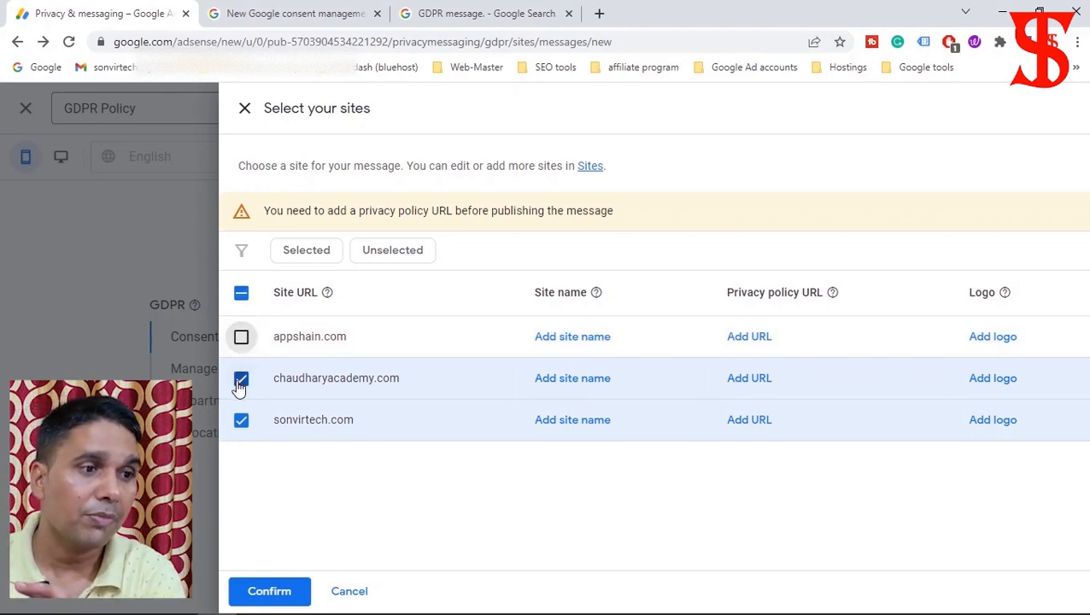
{"action": "left_click", "coordinate": [240, 382]}
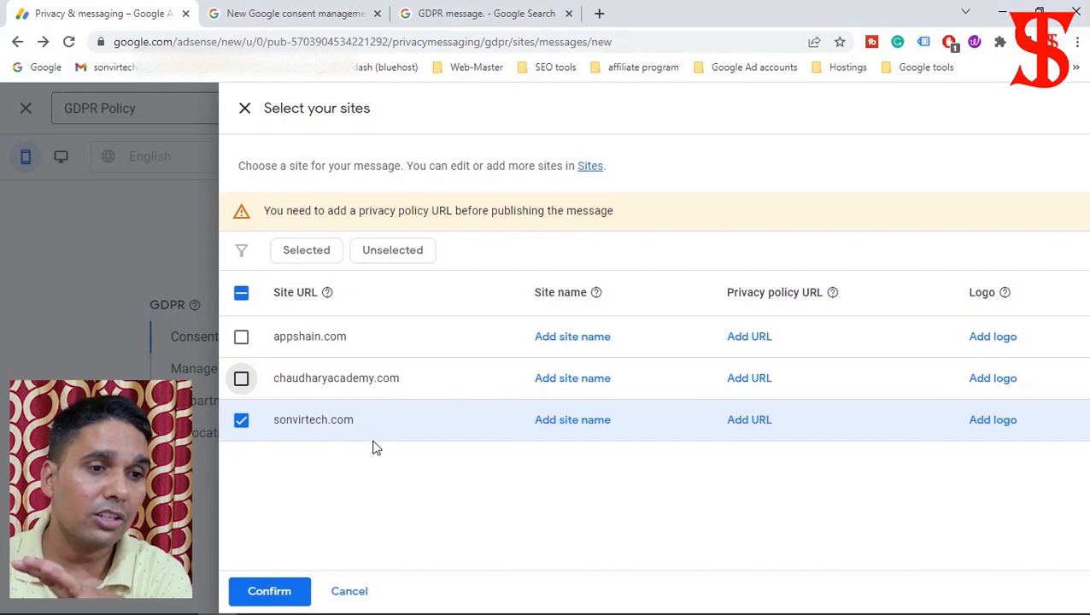
Add the site name "Sonvirtech" to sonvirtech.com and save it.
{"action": "left_click", "coordinate": [570, 427]}
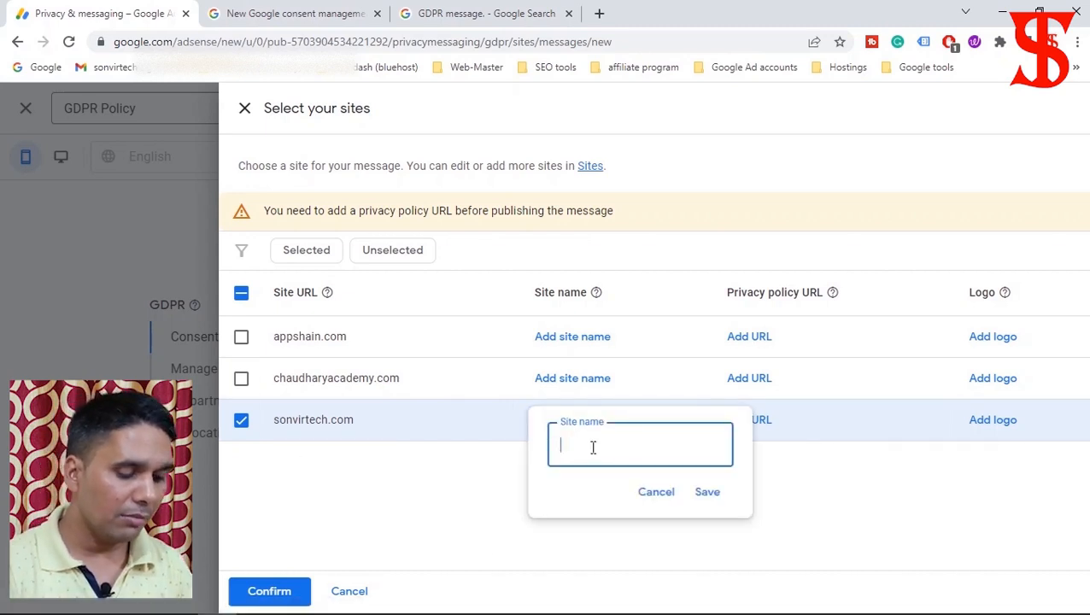
{"action": "type", "text": "Sonvirtech"}
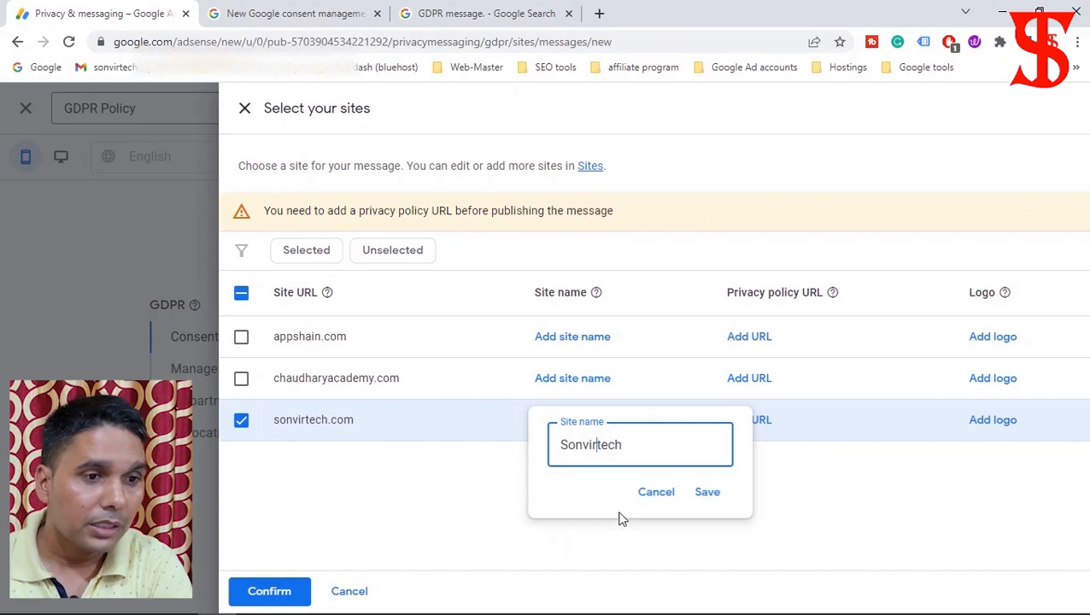
{"action": "left_click", "coordinate": [708, 495]}
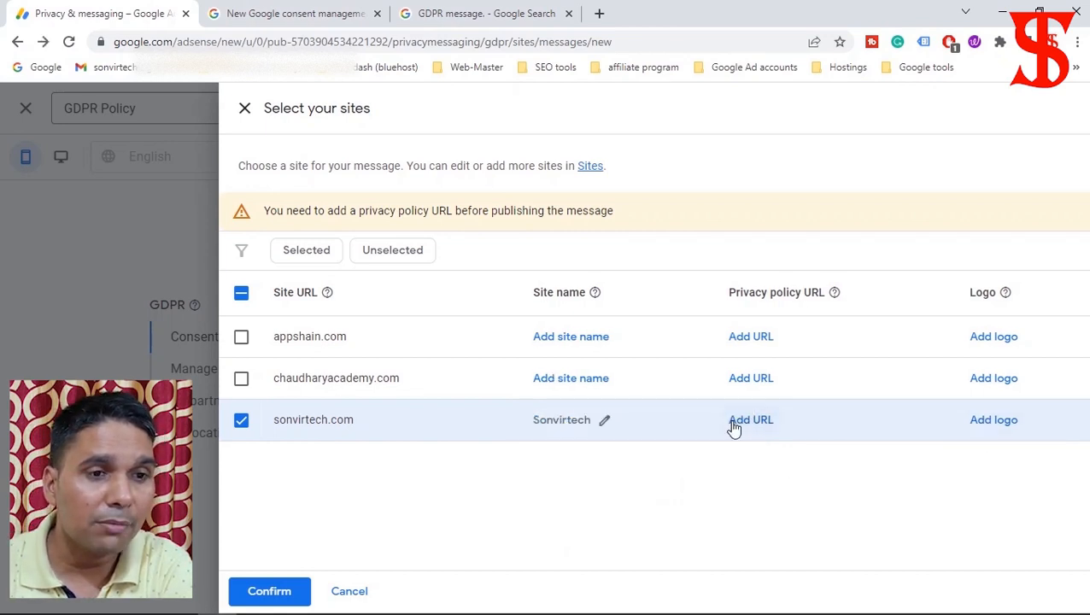
Switch to another Chrome profile, search Google for "sonvirtech" and open the sonvirtech.com home page.
{"action": "left_click_drag", "start_coordinate": [729, 294], "coordinate": [820, 296]}
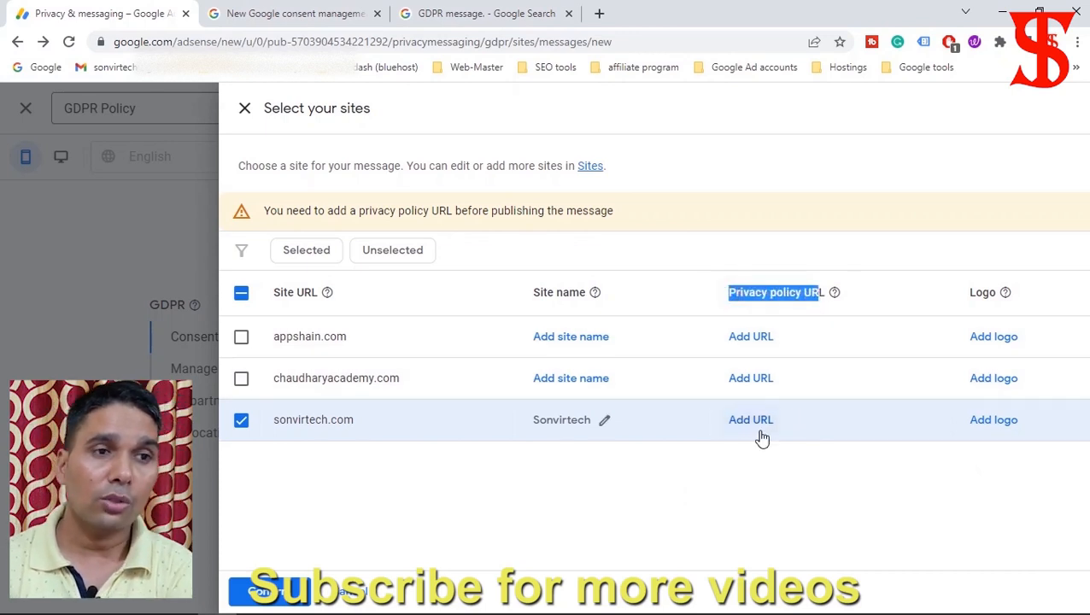
{"action": "left_click", "coordinate": [1055, 42]}
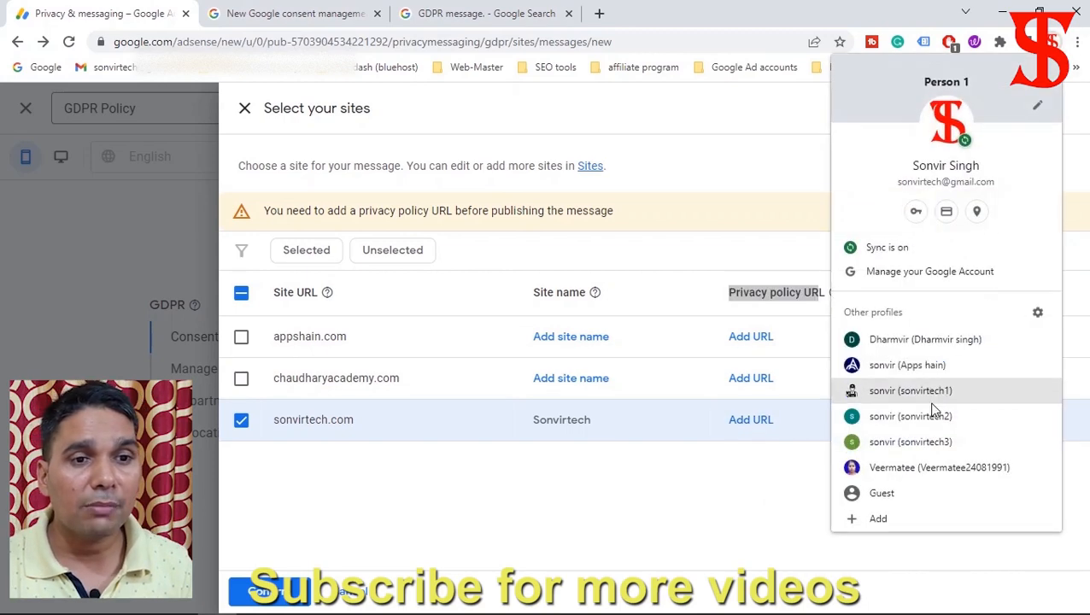
{"action": "left_click", "coordinate": [927, 366]}
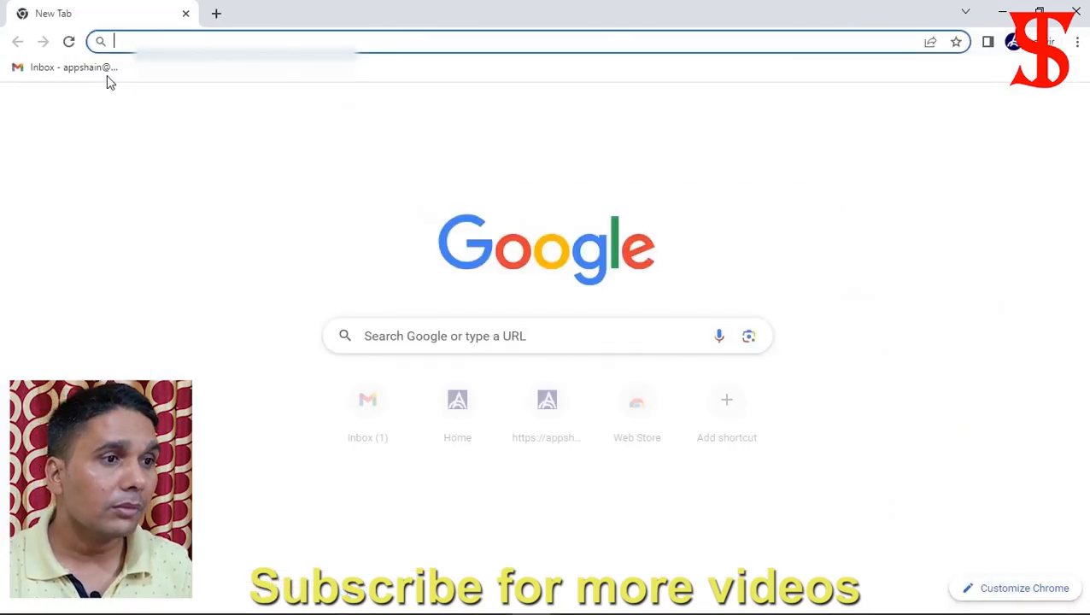
{"action": "left_click", "coordinate": [190, 41]}
{"action": "type", "text": "sonvirtec"}
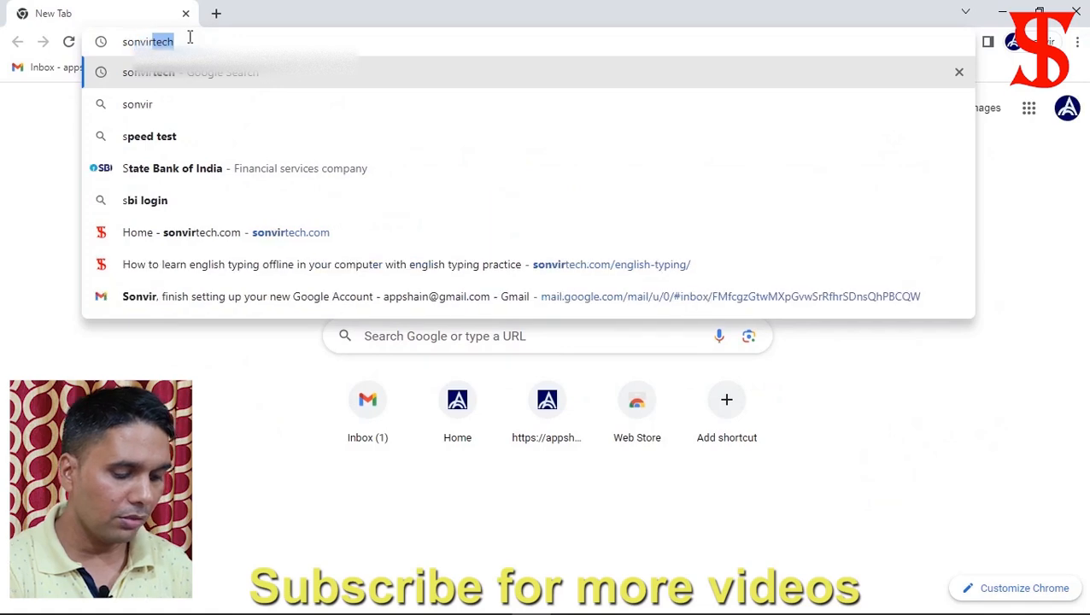
{"action": "type", "text": "h"}
{"action": "key", "text": "Return"}
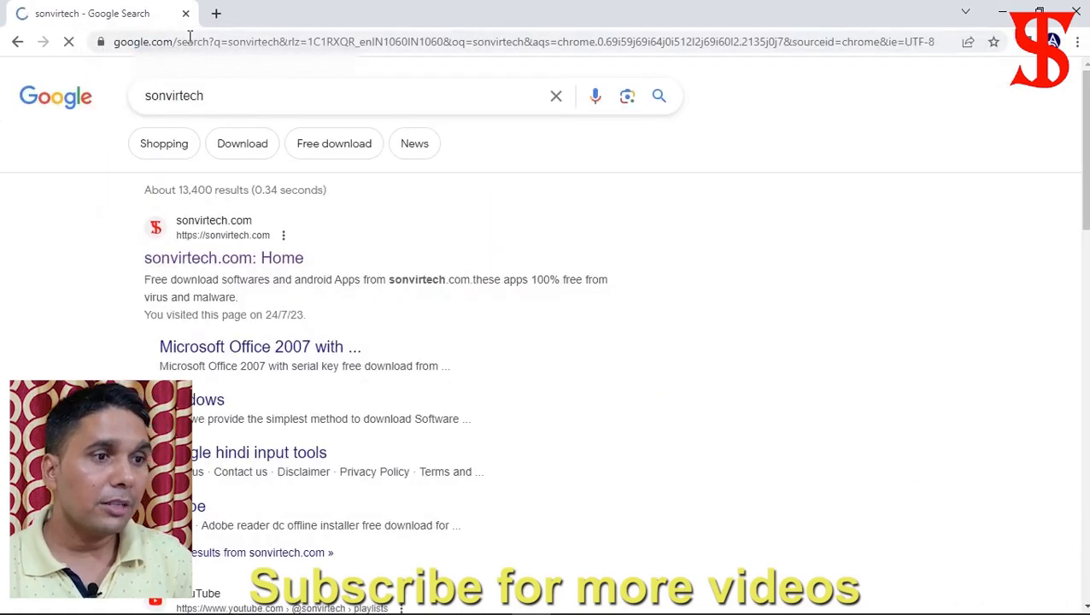
{"action": "left_click", "coordinate": [214, 258]}
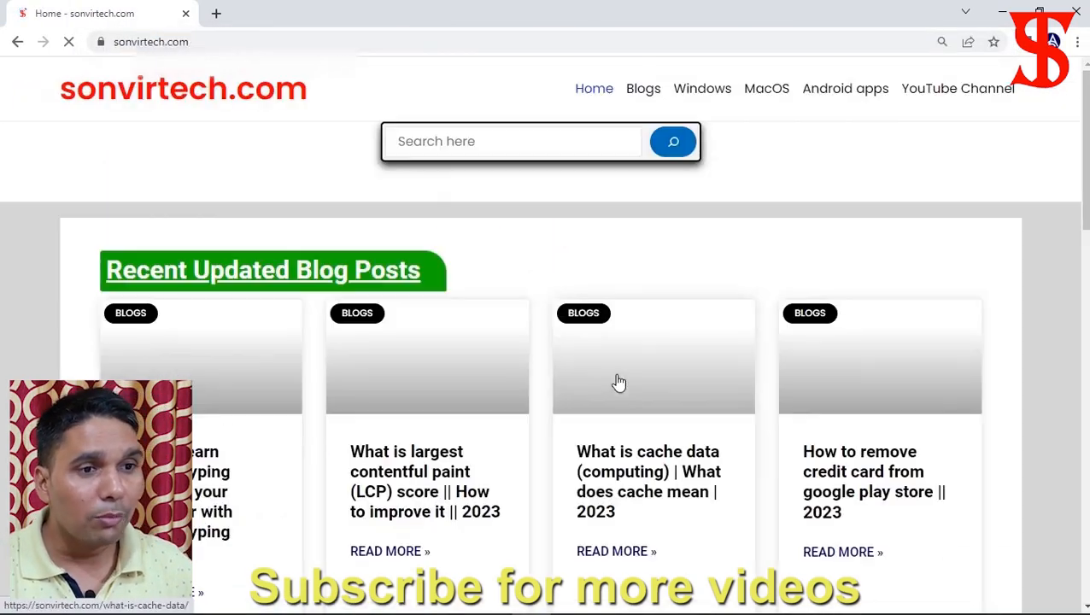
Open the site's Privacy Policy page from the footer and copy its full web address.
{"action": "scroll", "coordinate": [617, 382], "scroll_direction": "down", "scroll_amount": 15}
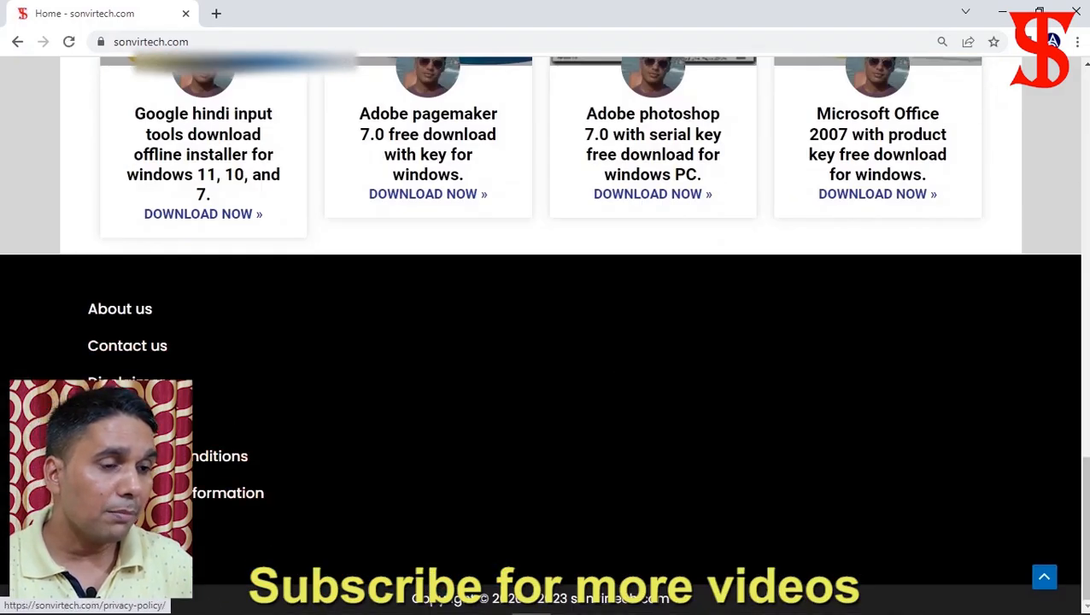
{"action": "left_click", "coordinate": [128, 419]}
{"action": "scroll", "coordinate": [373, 440], "scroll_direction": "down", "scroll_amount": 3}
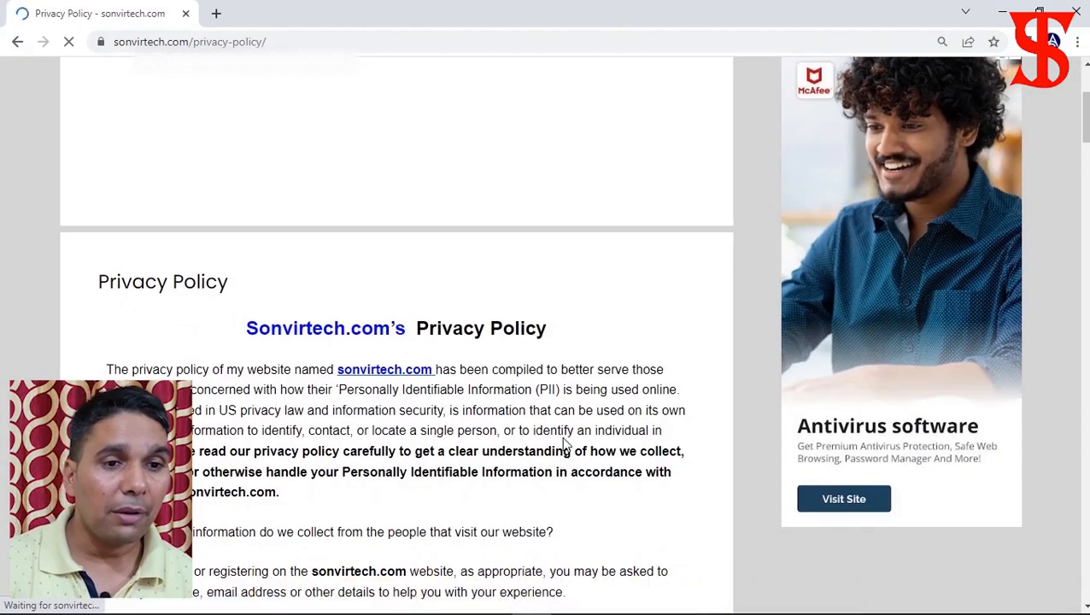
{"action": "scroll", "coordinate": [506, 387], "scroll_direction": "up", "scroll_amount": 3}
{"action": "left_click", "coordinate": [304, 39]}
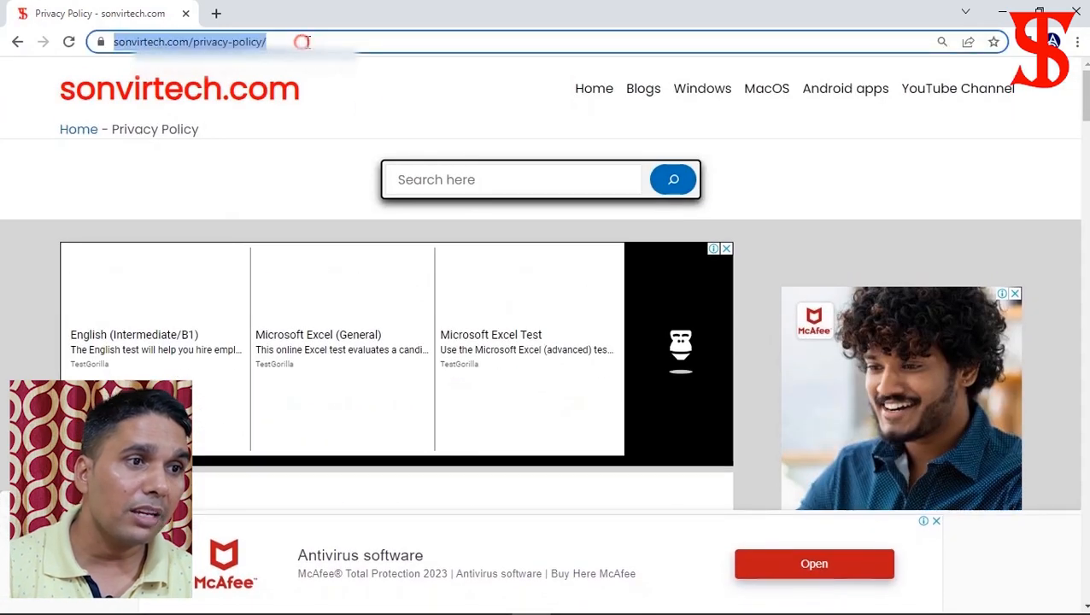
{"action": "left_click", "coordinate": [324, 41]}
{"action": "left_click_drag", "start_coordinate": [350, 39], "coordinate": [85, 50]}
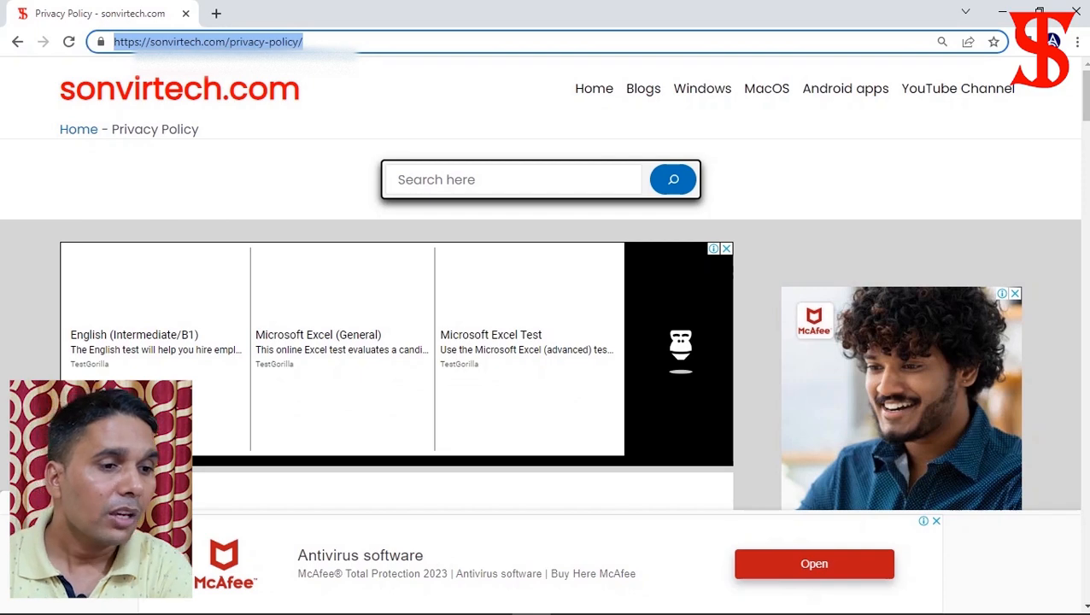
{"action": "mouse_move", "coordinate": [296, 613]}
{"action": "left_click", "coordinate": [221, 603]}
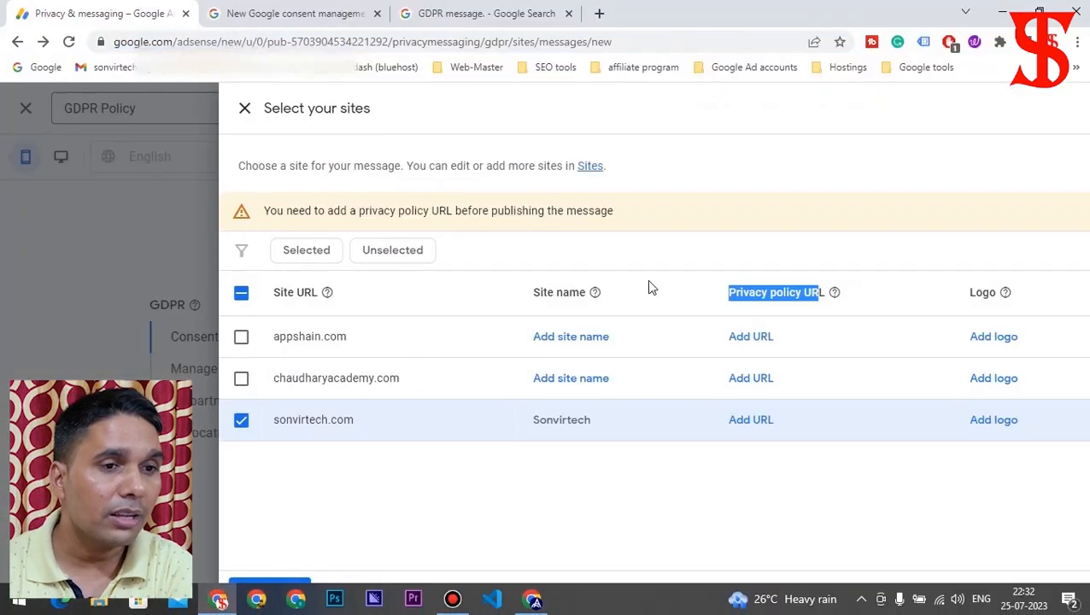
{"action": "left_click", "coordinate": [754, 424]}
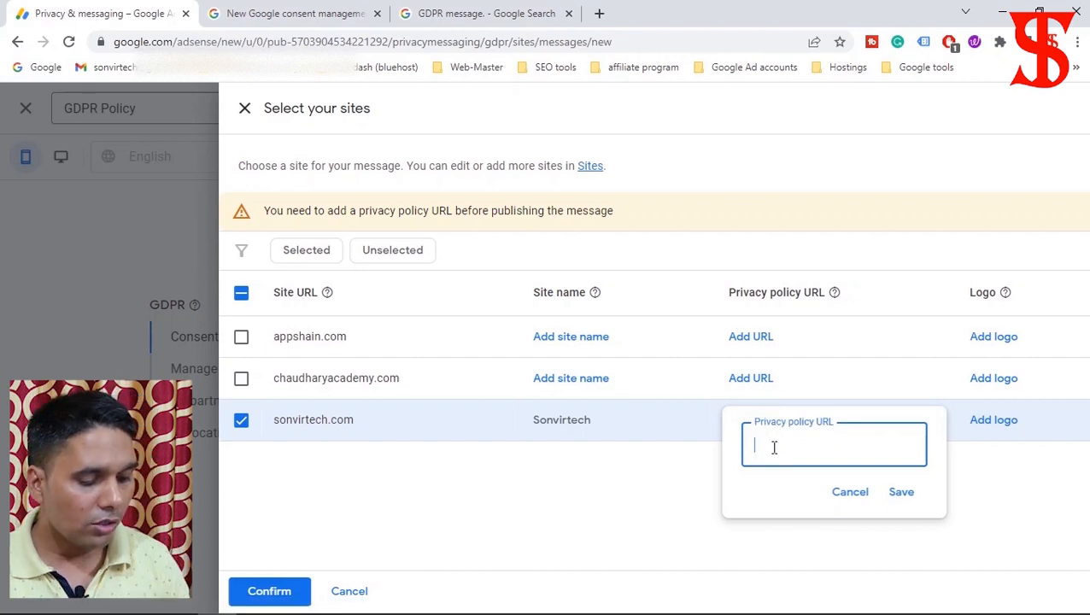
{"action": "key", "text": "ctrl+v"}
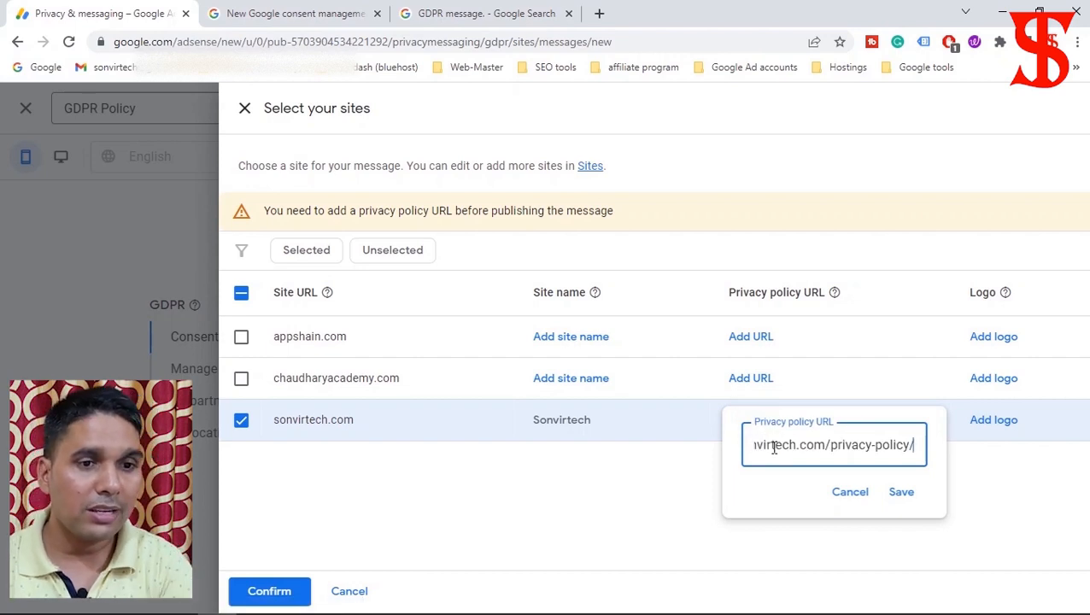
{"action": "left_click", "coordinate": [901, 493]}
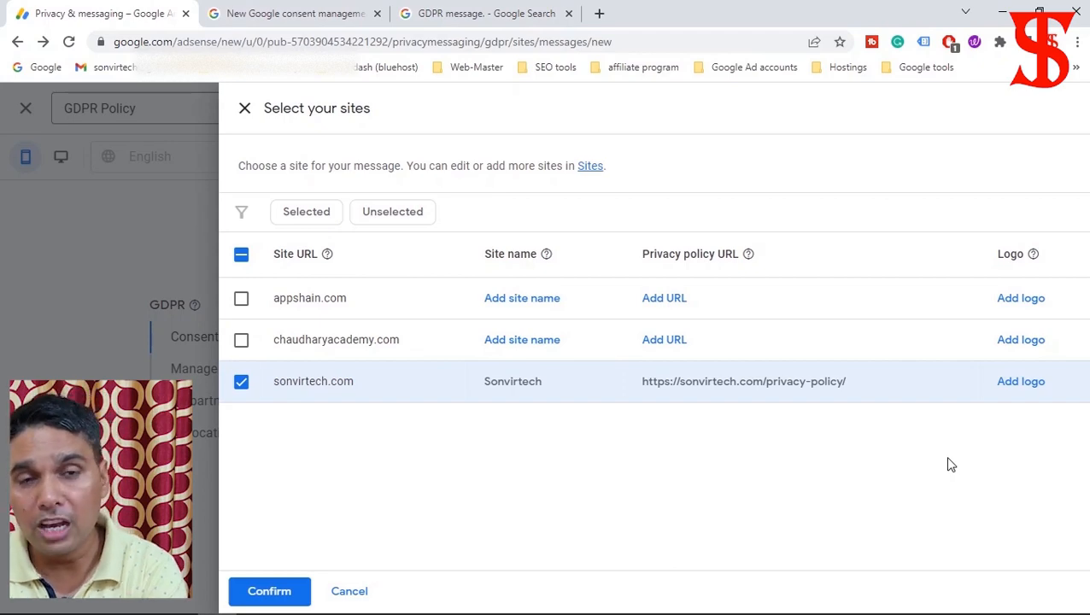
Open the logo uploader for sonvirtech.com and check the image files in the "site logos" folder without choosing one.
{"action": "left_click", "coordinate": [1034, 383]}
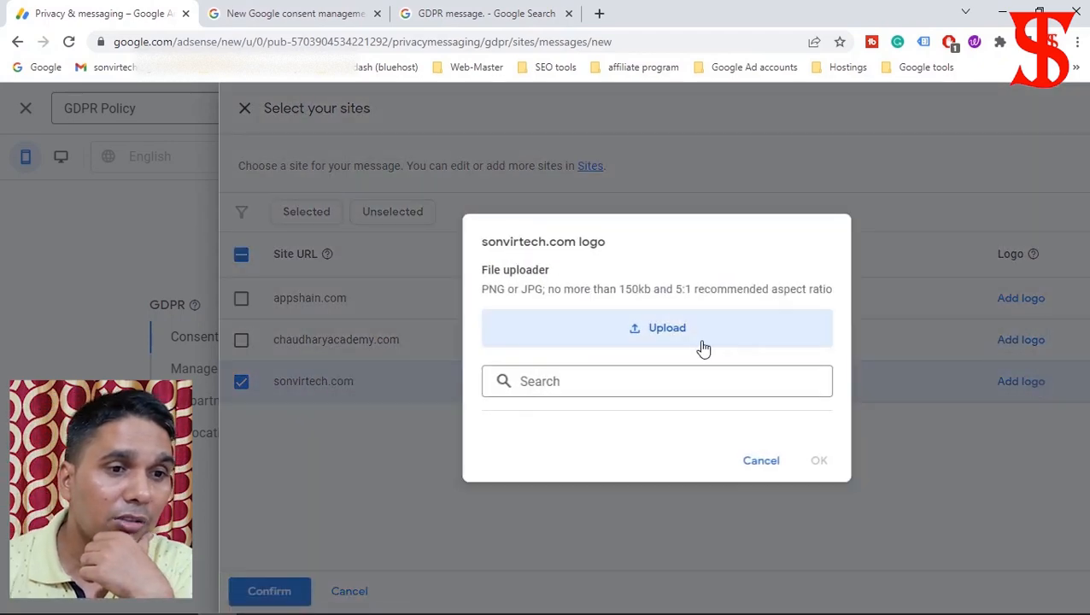
{"action": "left_click", "coordinate": [653, 329]}
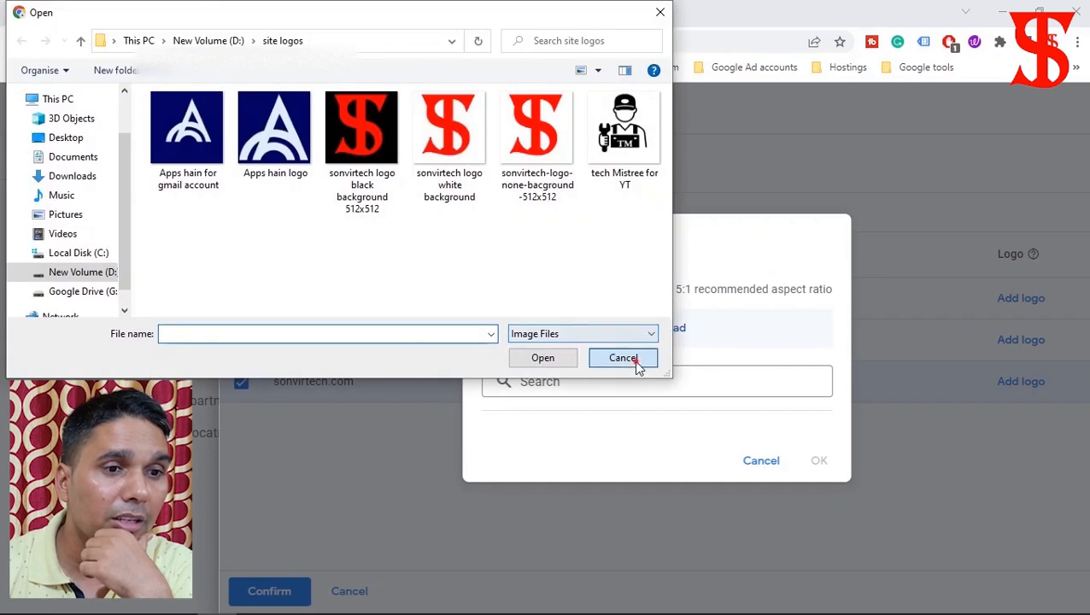
{"action": "left_click", "coordinate": [634, 361]}
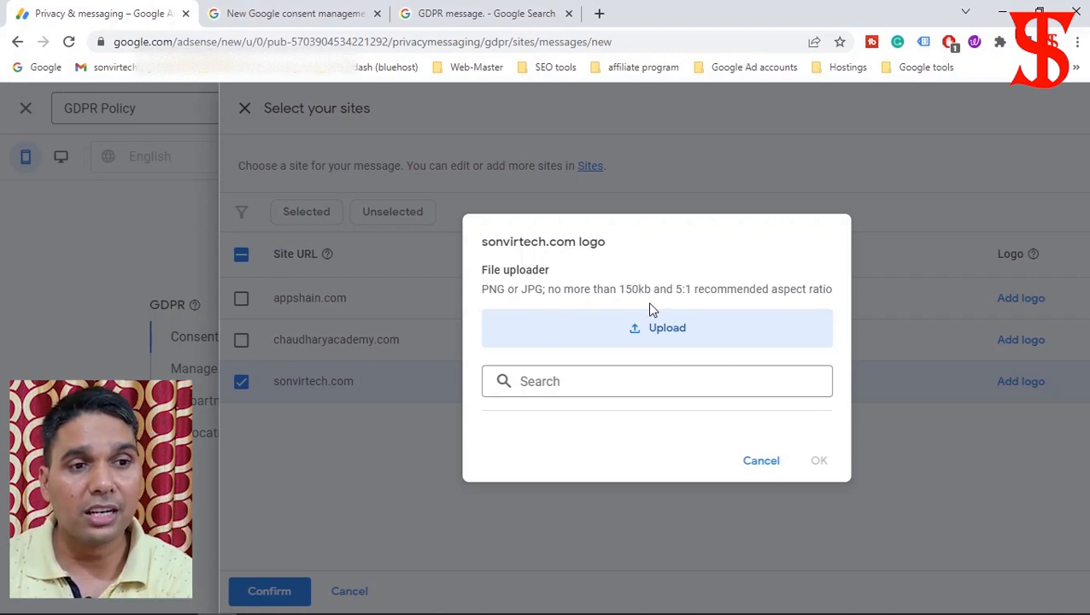
Open Gmail in a new tab and download the images.png attachment from the "Logo" email.
{"action": "left_click", "coordinate": [601, 16]}
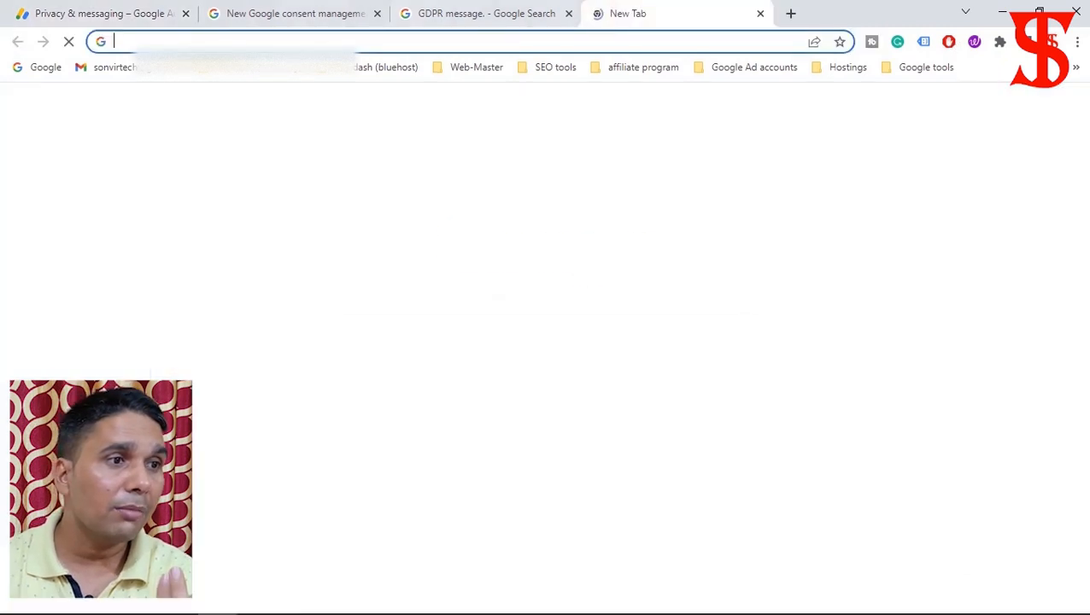
{"action": "left_click", "coordinate": [115, 67]}
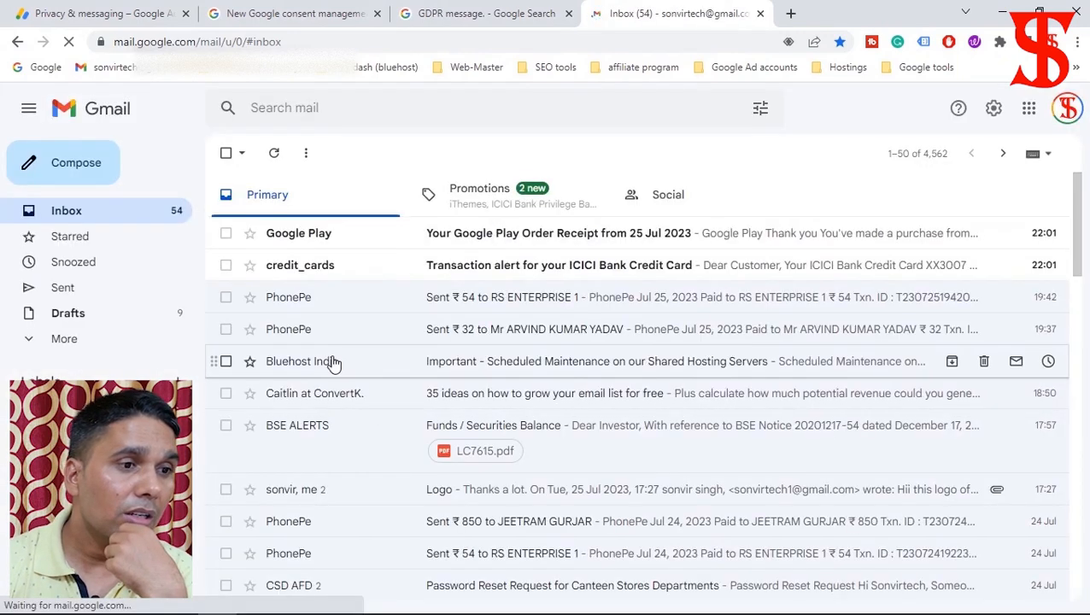
{"action": "left_click", "coordinate": [343, 501]}
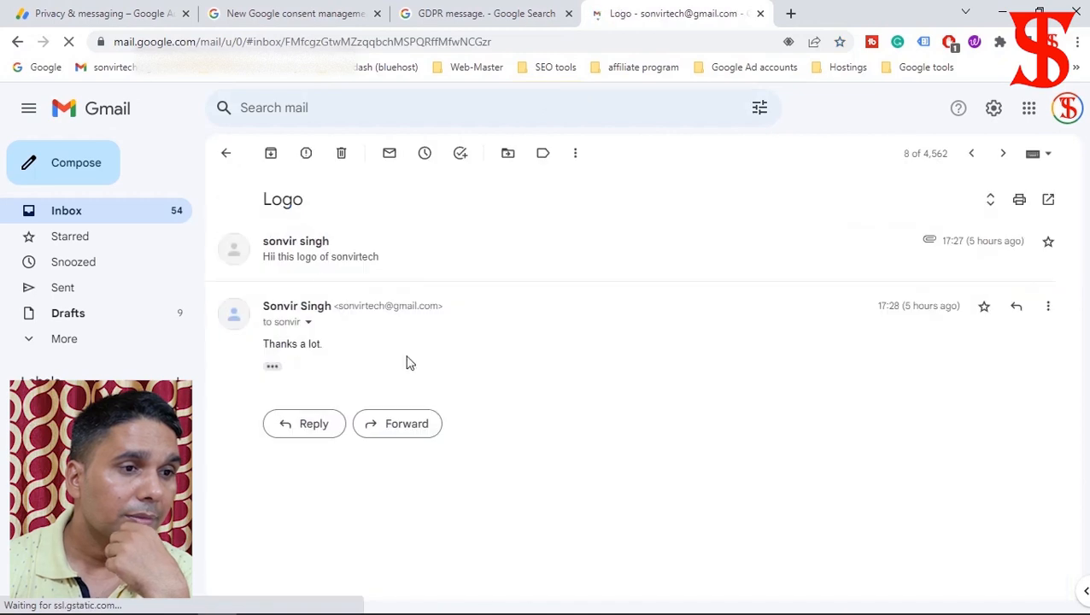
{"action": "left_click", "coordinate": [292, 247]}
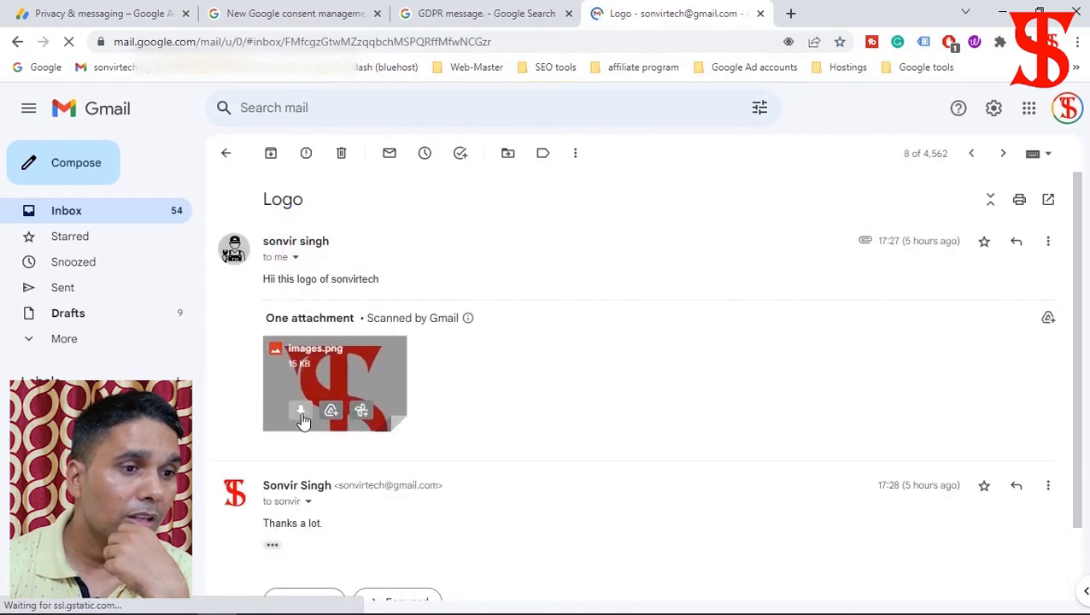
{"action": "left_click", "coordinate": [300, 414]}
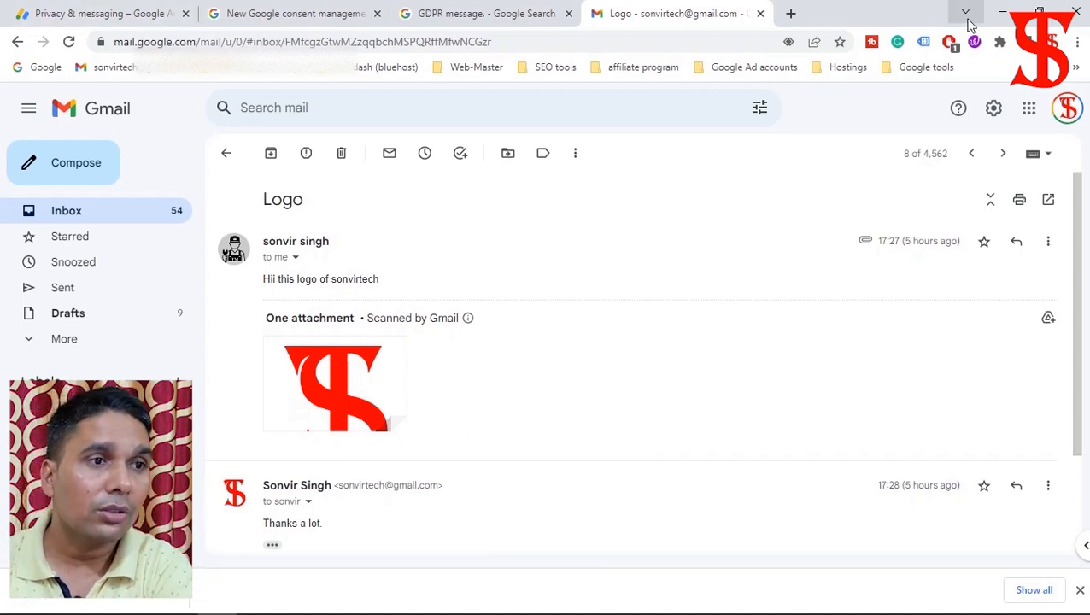
Return to AdSense, upload images.png from the Downloads folder as the sonvirtech.com logo and confirm the site selection.
{"action": "left_click", "coordinate": [114, 21]}
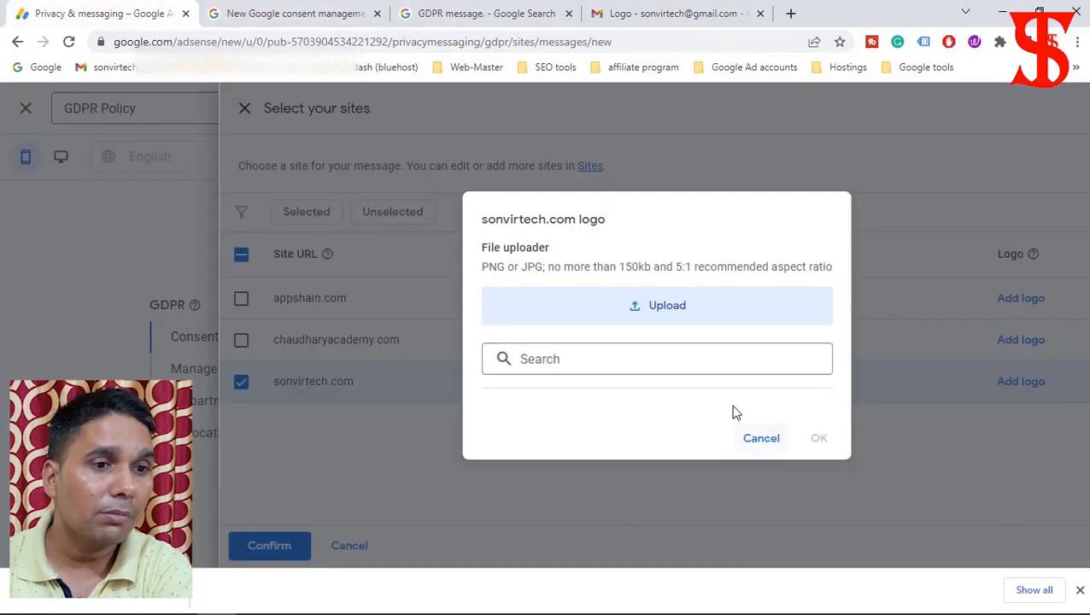
{"action": "left_click", "coordinate": [671, 310]}
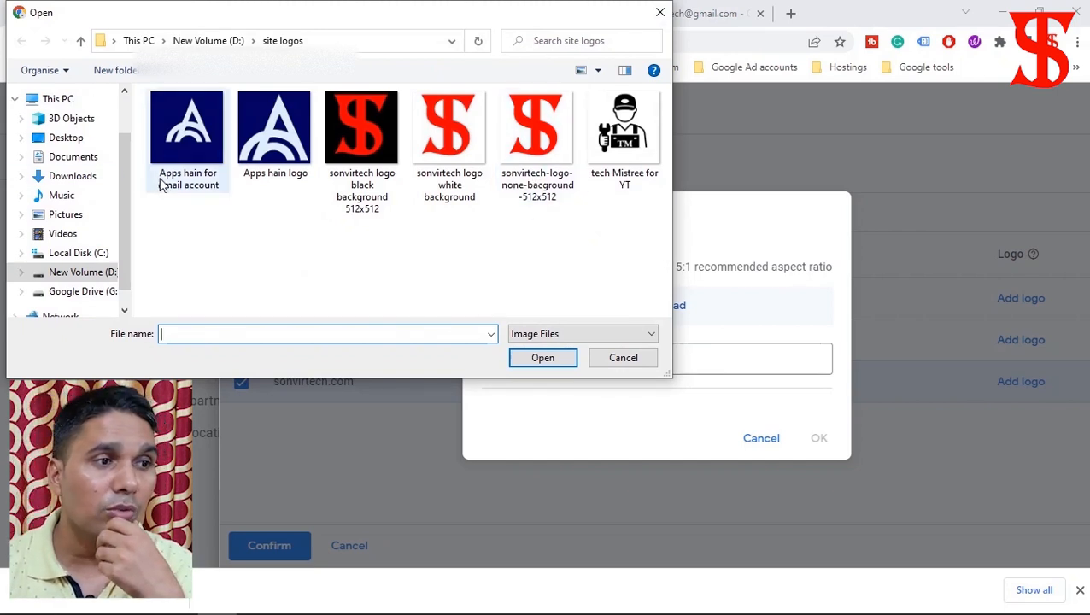
{"action": "left_click", "coordinate": [75, 176]}
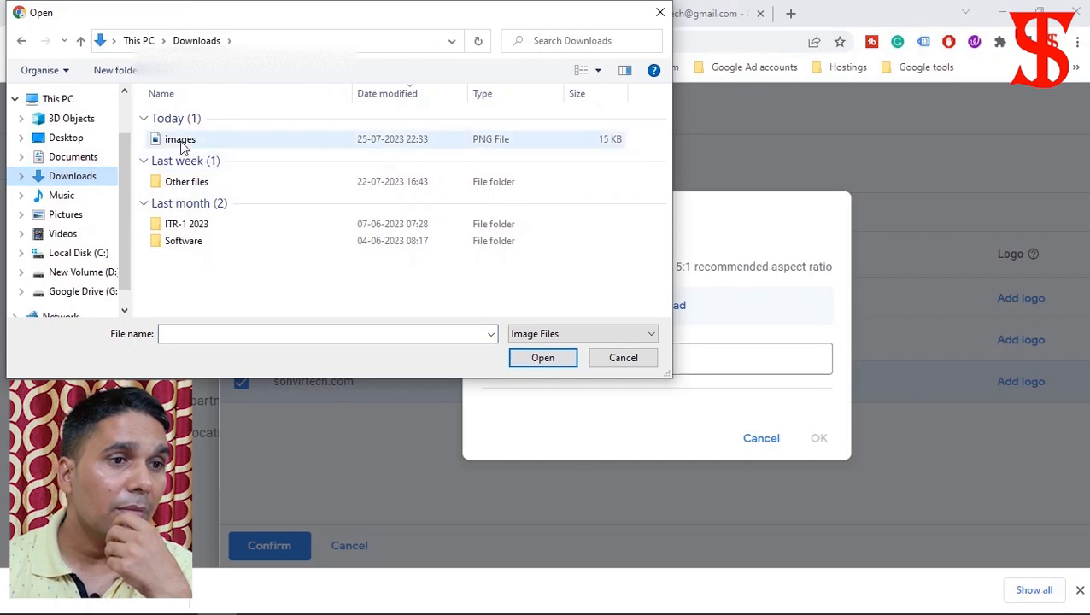
{"action": "left_click", "coordinate": [180, 141]}
{"action": "left_click", "coordinate": [592, 72]}
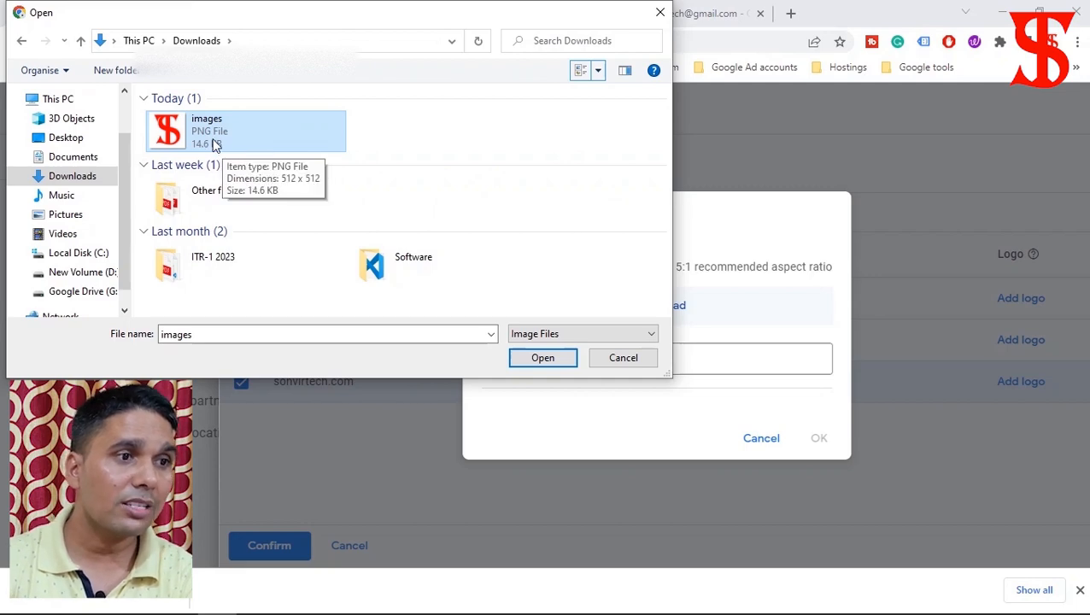
{"action": "left_click", "coordinate": [533, 358]}
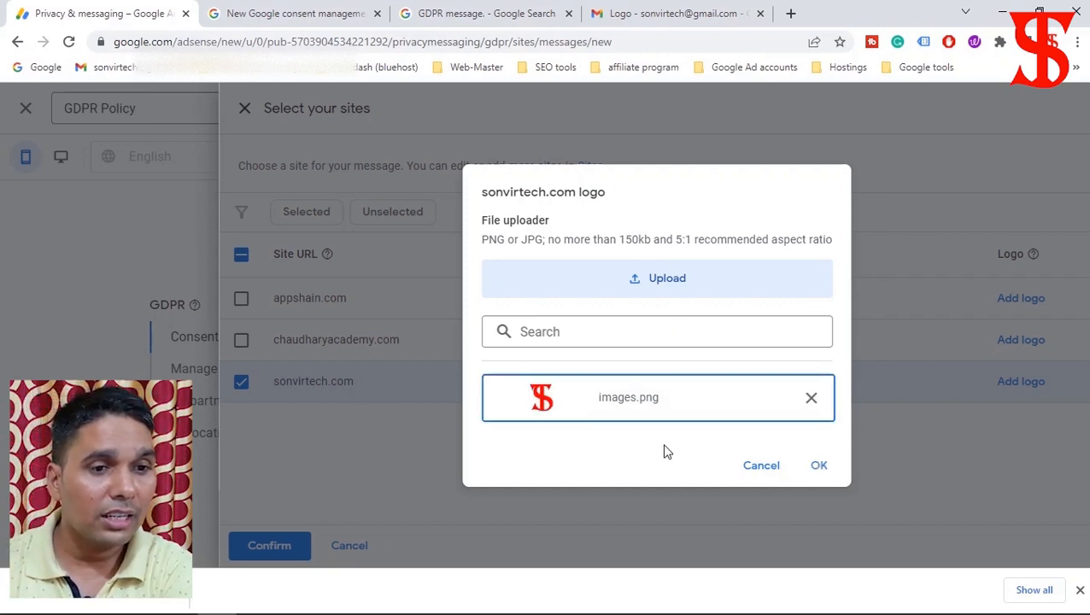
{"action": "left_click", "coordinate": [819, 472]}
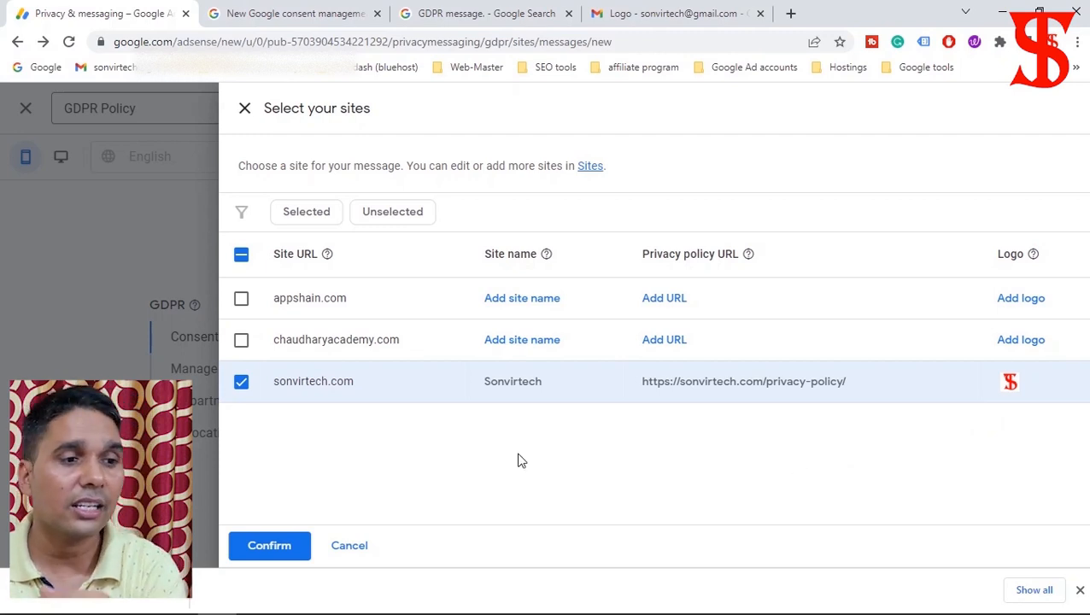
{"action": "left_click", "coordinate": [269, 547]}
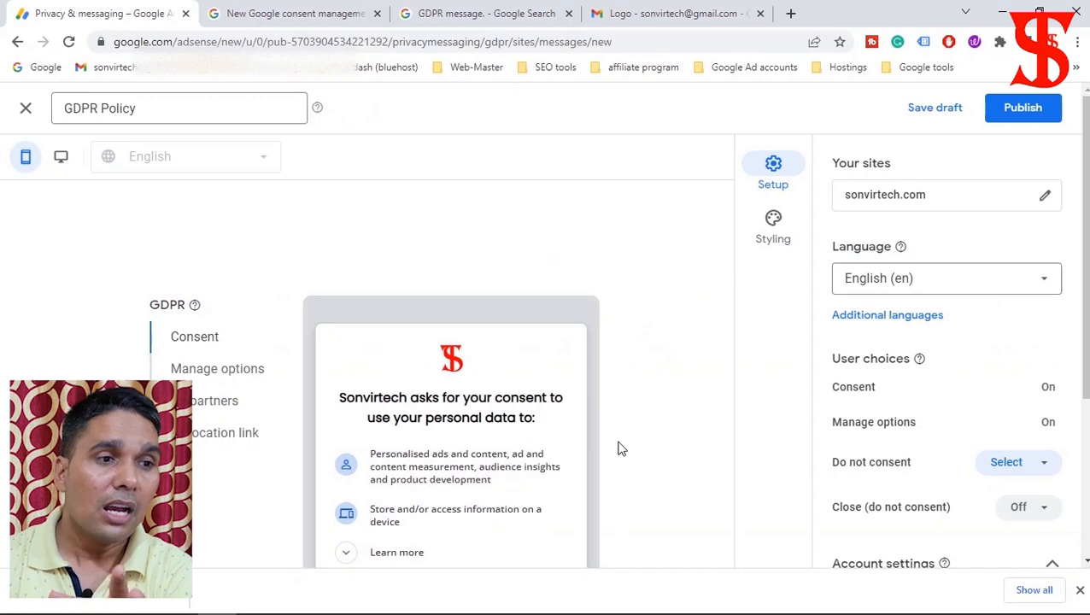
Examine the consent message preview with its logo, heading, data-use text and user choice buttons.
{"action": "scroll", "coordinate": [632, 425], "scroll_direction": "down", "scroll_amount": 1}
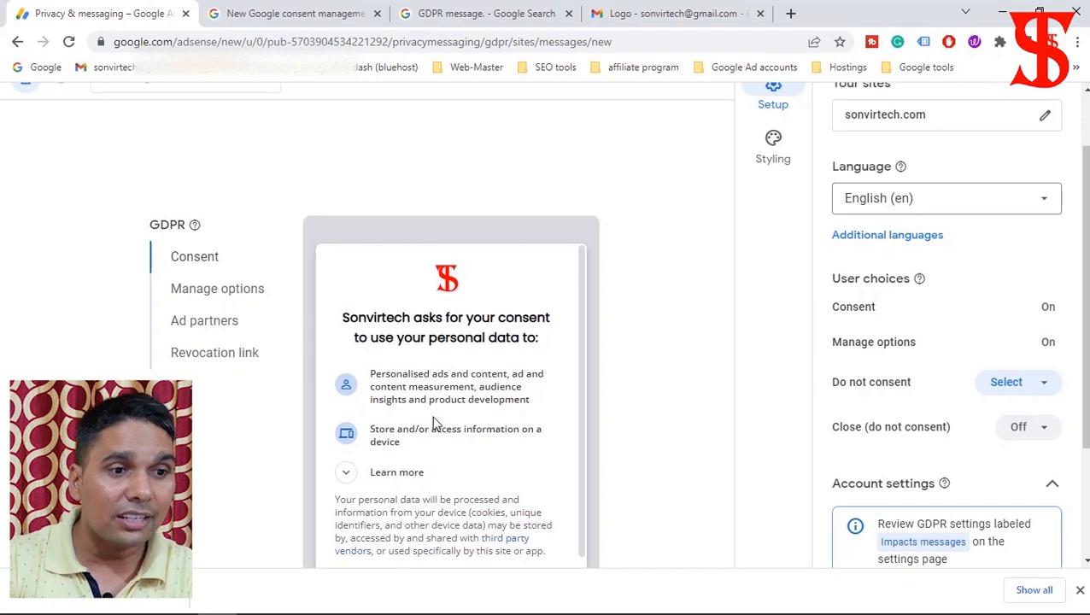
{"action": "scroll", "coordinate": [477, 410], "scroll_direction": "down", "scroll_amount": 1}
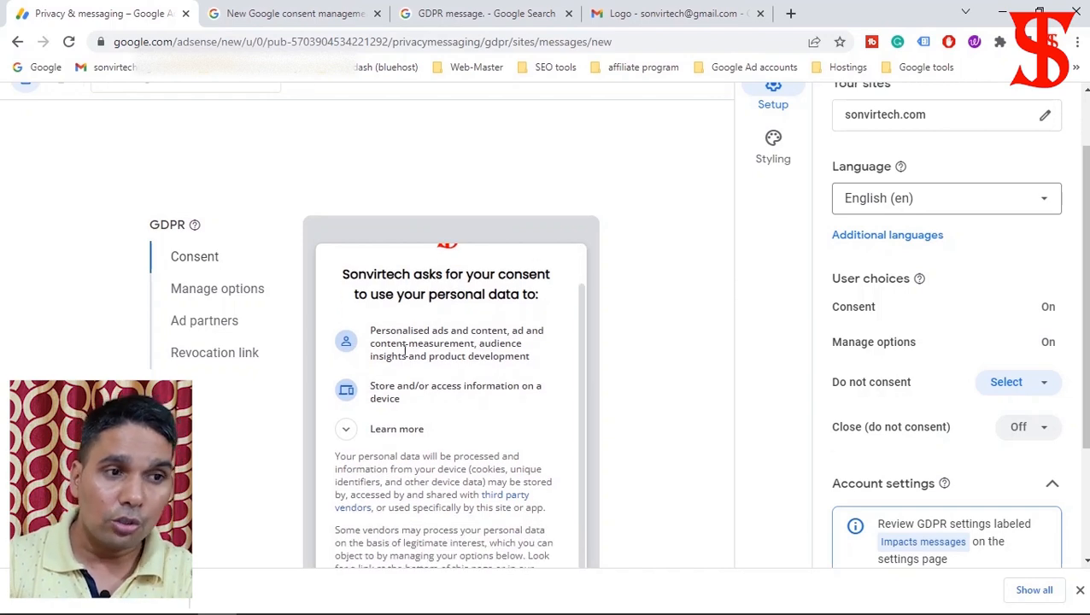
{"action": "scroll", "coordinate": [477, 445], "scroll_direction": "up", "scroll_amount": 1}
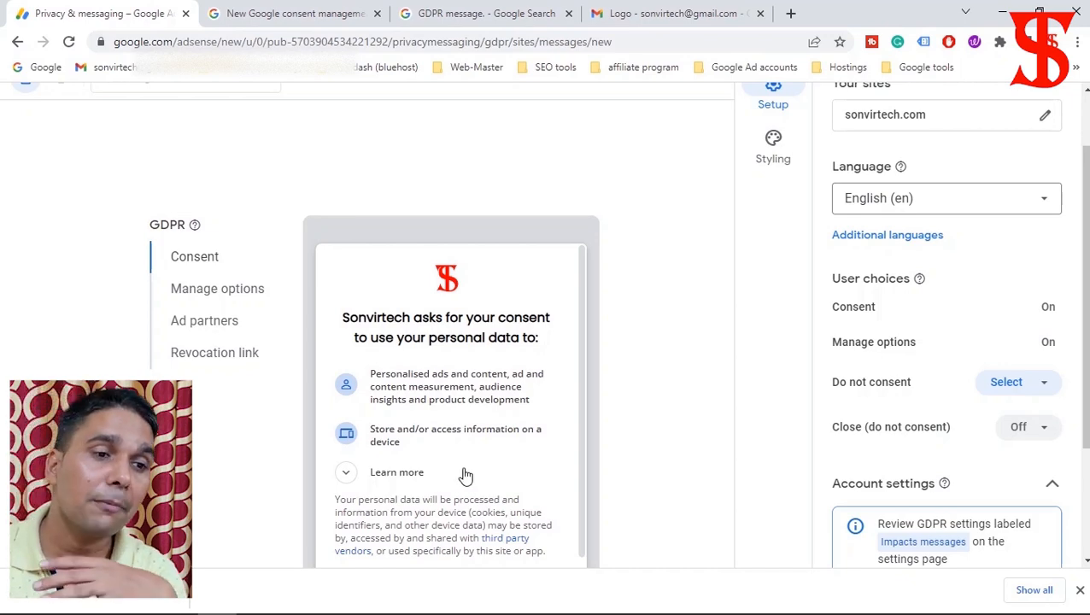
{"action": "scroll", "coordinate": [452, 475], "scroll_direction": "down", "scroll_amount": 4}
{"action": "scroll", "coordinate": [439, 466], "scroll_direction": "up", "scroll_amount": 6}
{"action": "scroll", "coordinate": [439, 465], "scroll_direction": "down", "scroll_amount": 3}
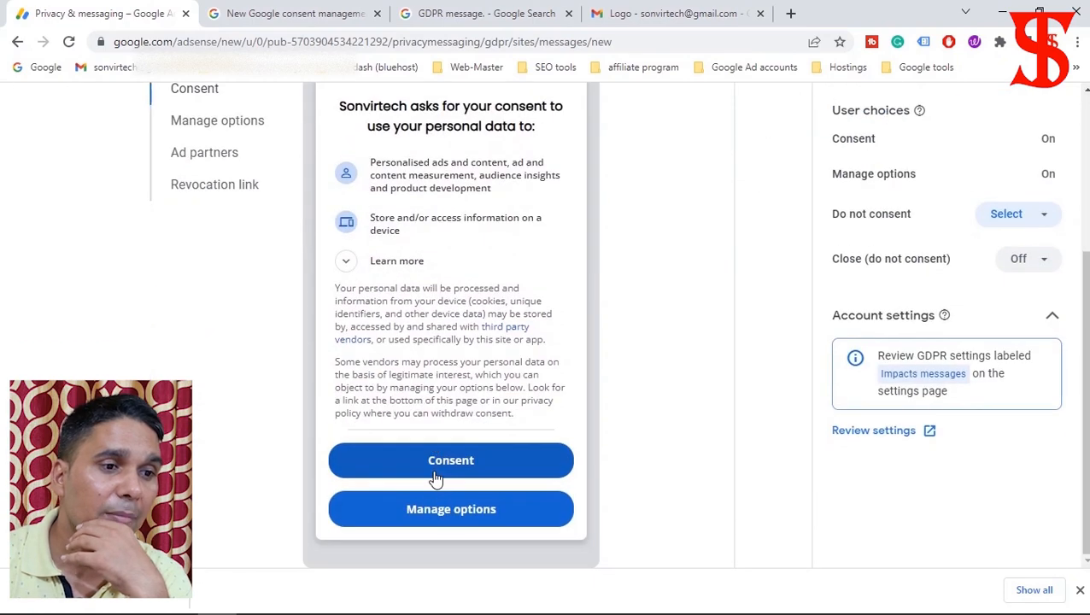
{"action": "scroll", "coordinate": [581, 397], "scroll_direction": "up", "scroll_amount": 3}
{"action": "scroll", "coordinate": [679, 395], "scroll_direction": "up", "scroll_amount": 3}
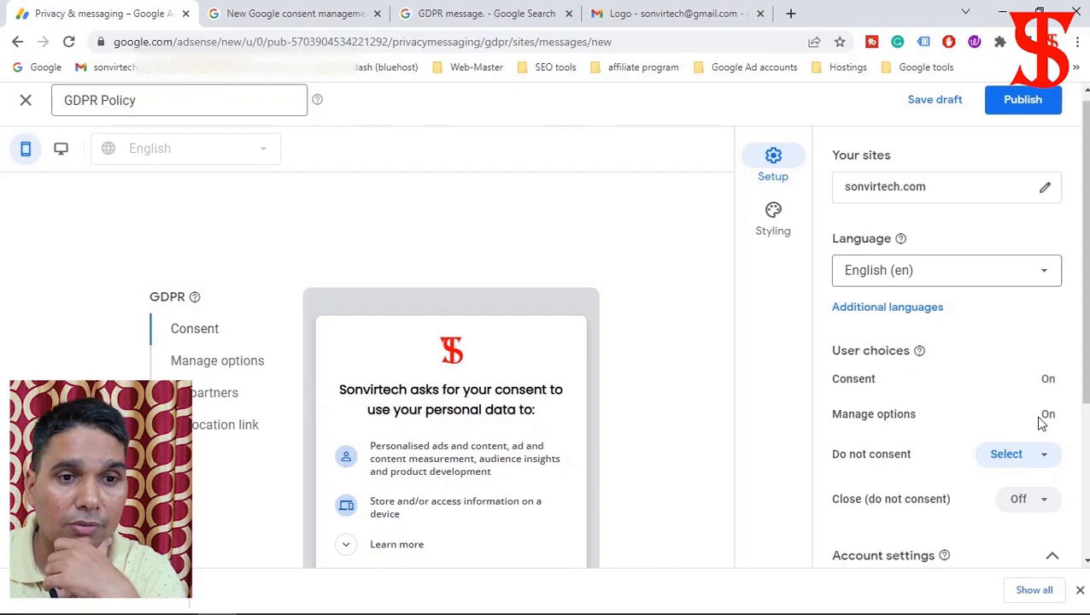
Set both user choices "Do not consent" and "Close (do not consent)" to On for the message.
{"action": "scroll", "coordinate": [908, 394], "scroll_direction": "down", "scroll_amount": 1}
{"action": "scroll", "coordinate": [908, 395], "scroll_direction": "down", "scroll_amount": 2}
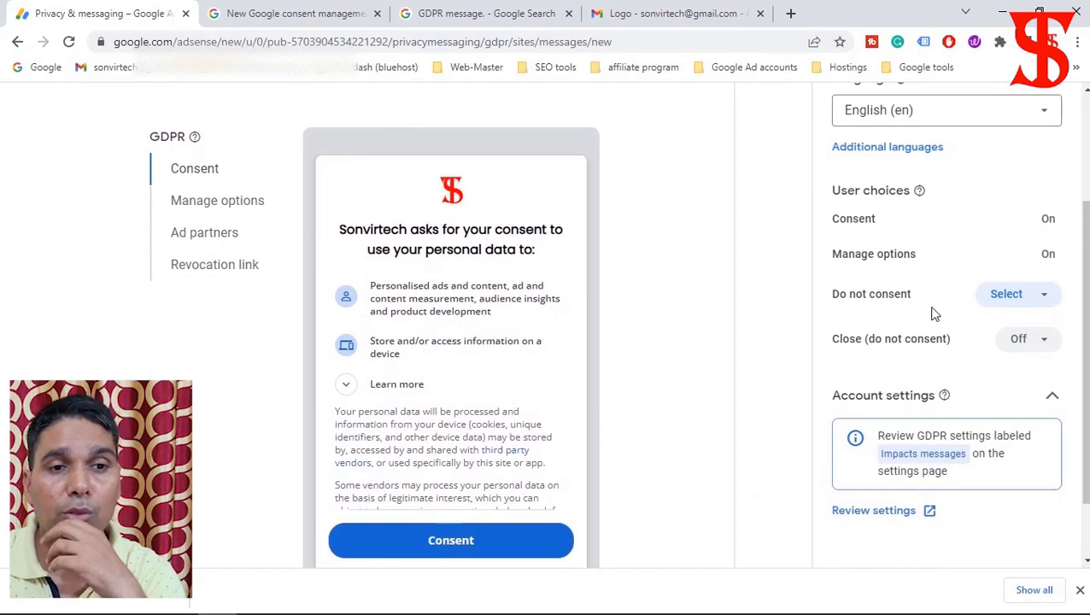
{"action": "scroll", "coordinate": [720, 394], "scroll_direction": "down", "scroll_amount": 1}
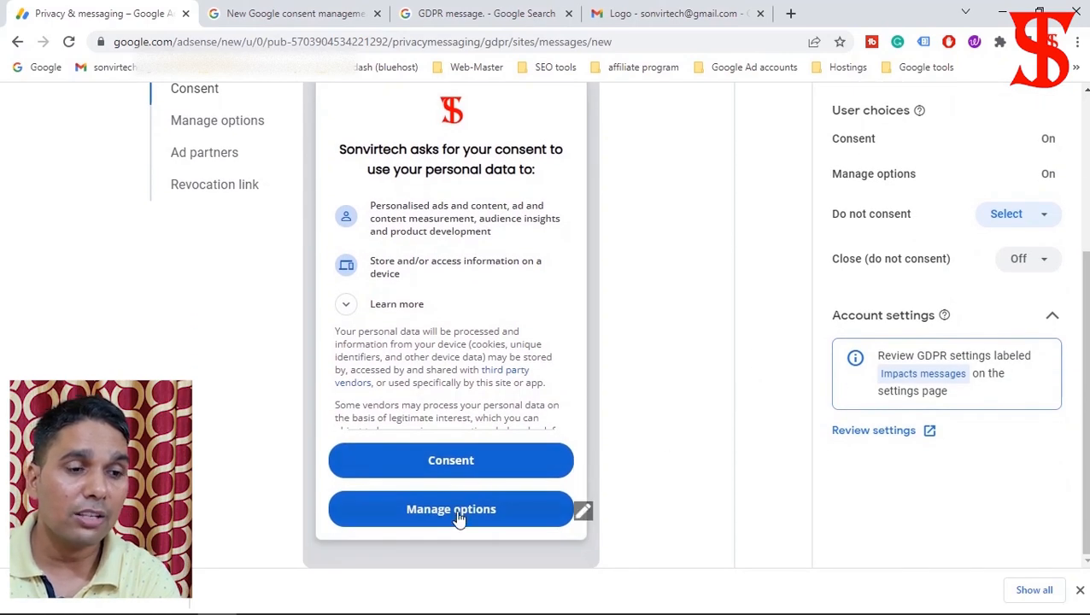
{"action": "left_click", "coordinate": [1043, 217]}
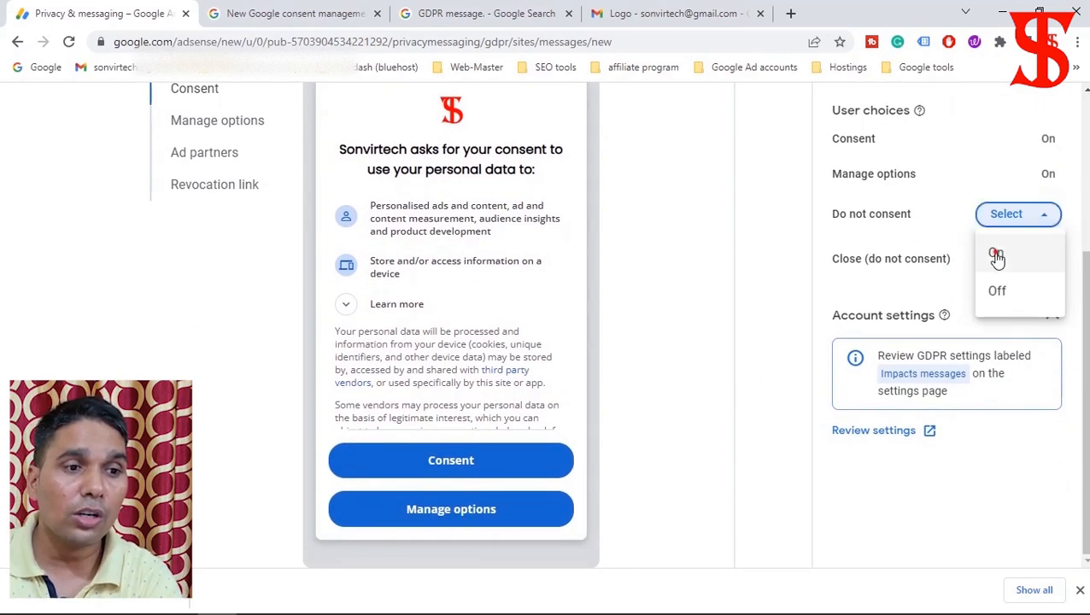
{"action": "left_click", "coordinate": [995, 250]}
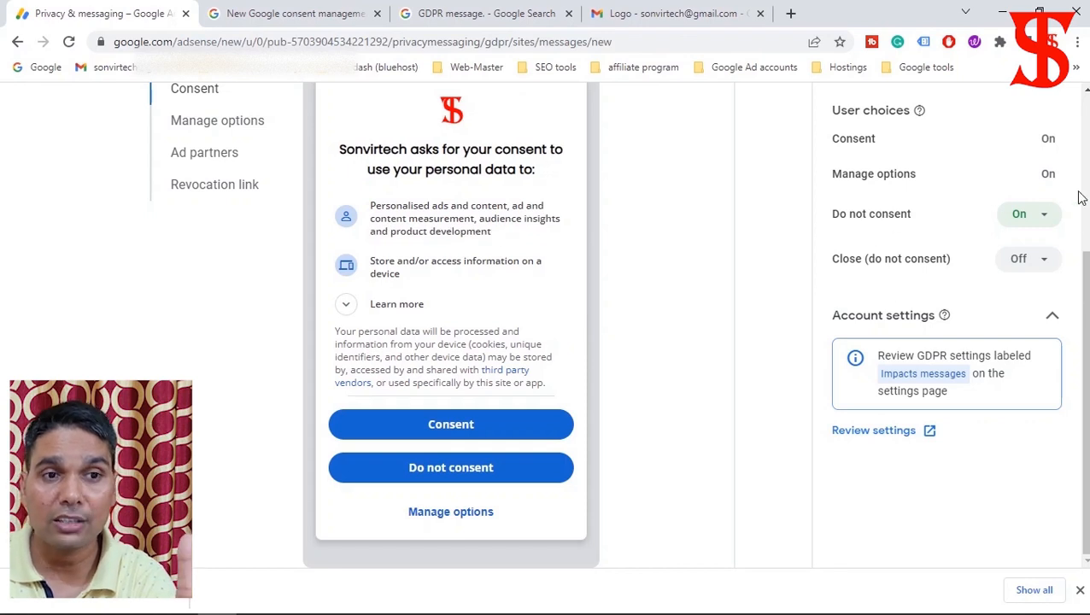
{"action": "left_click", "coordinate": [1039, 265]}
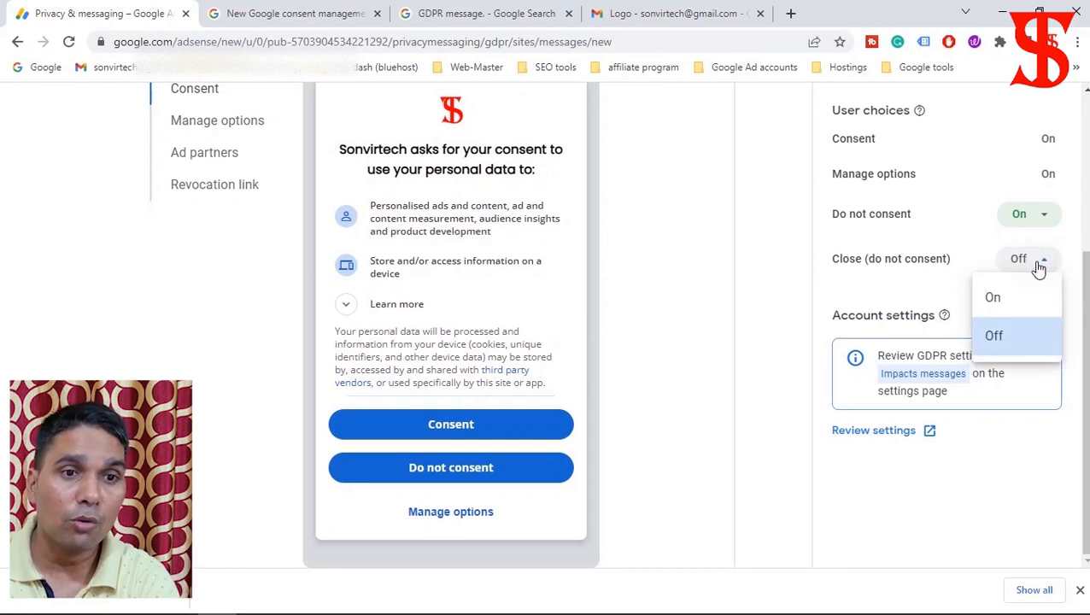
{"action": "left_click", "coordinate": [991, 296]}
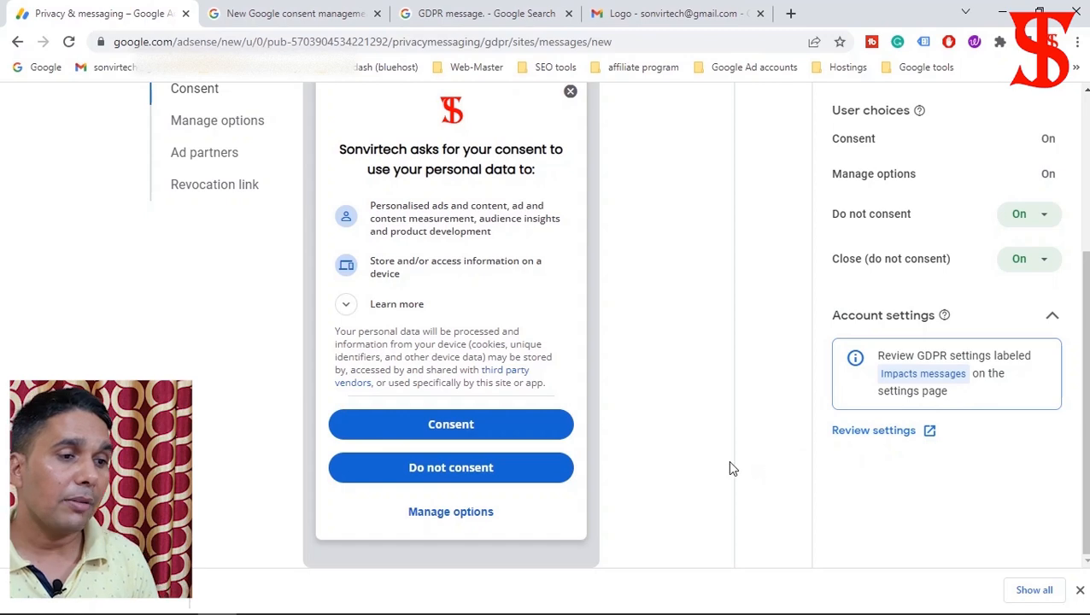
Publish the GDPR Policy message and confirm its deployment.
{"action": "scroll", "coordinate": [724, 468], "scroll_direction": "up", "scroll_amount": 3}
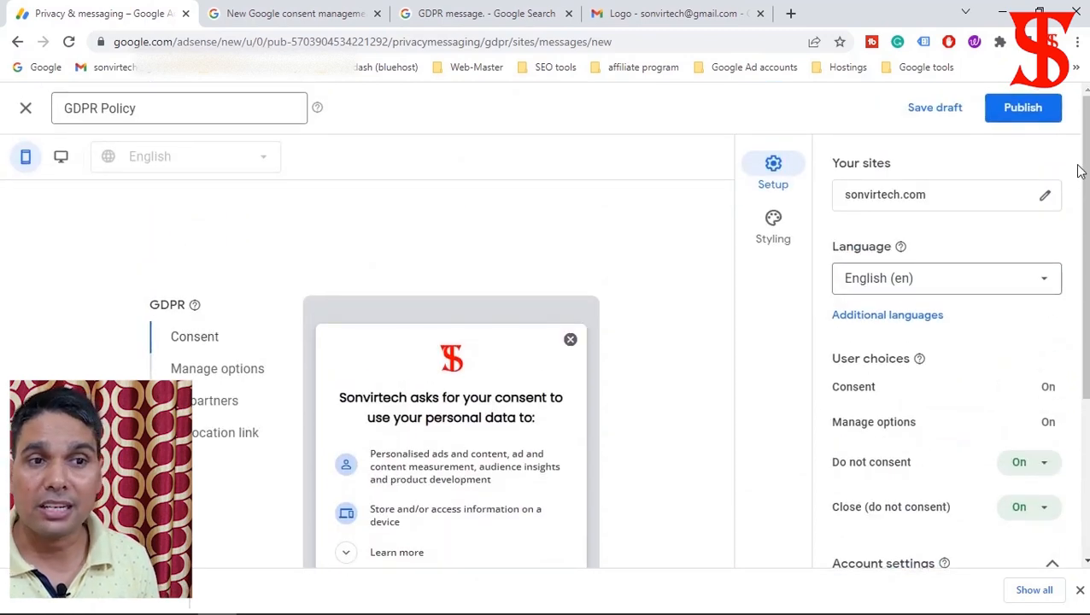
{"action": "left_click", "coordinate": [1025, 109]}
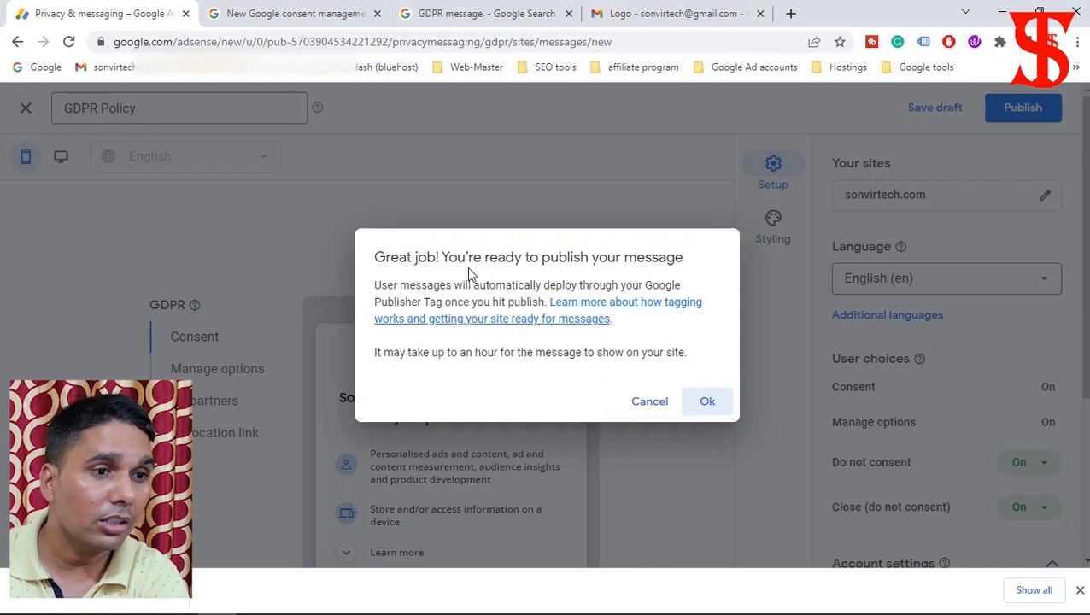
{"action": "left_click", "coordinate": [706, 402]}
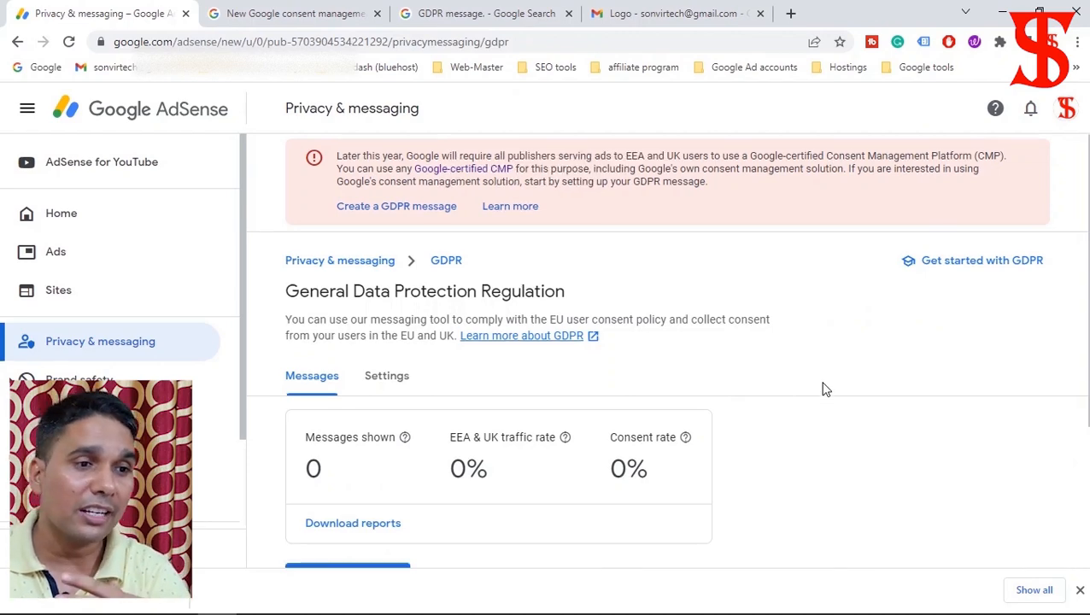
Check the GDPR Policy entry in the message list and cancel the request to unpublish it.
{"action": "scroll", "coordinate": [826, 389], "scroll_direction": "down", "scroll_amount": 3}
{"action": "scroll", "coordinate": [826, 389], "scroll_direction": "up", "scroll_amount": 1}
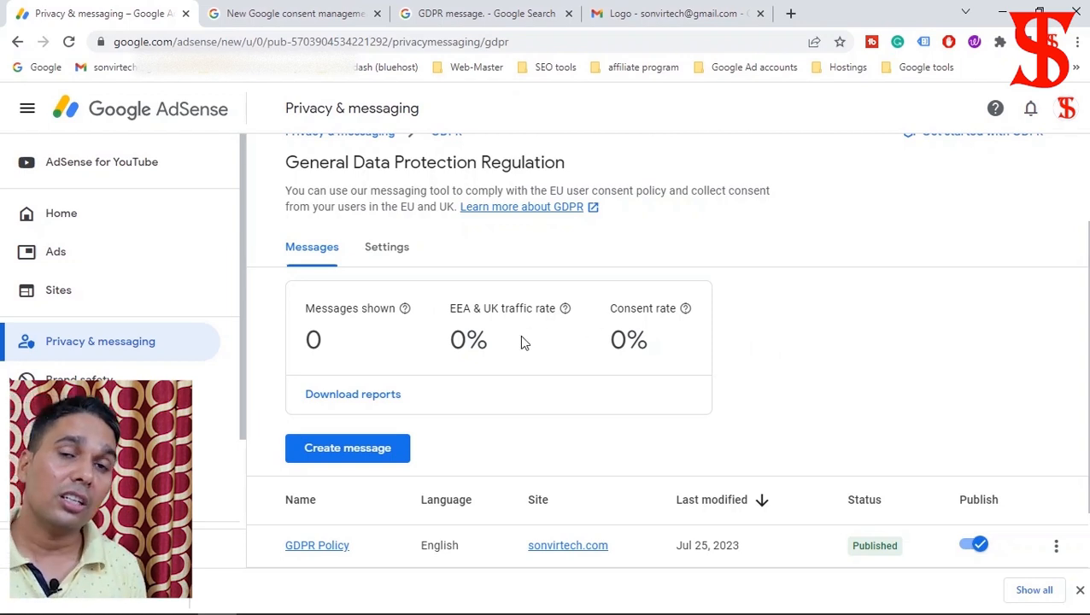
{"action": "scroll", "coordinate": [522, 340], "scroll_direction": "down", "scroll_amount": 1}
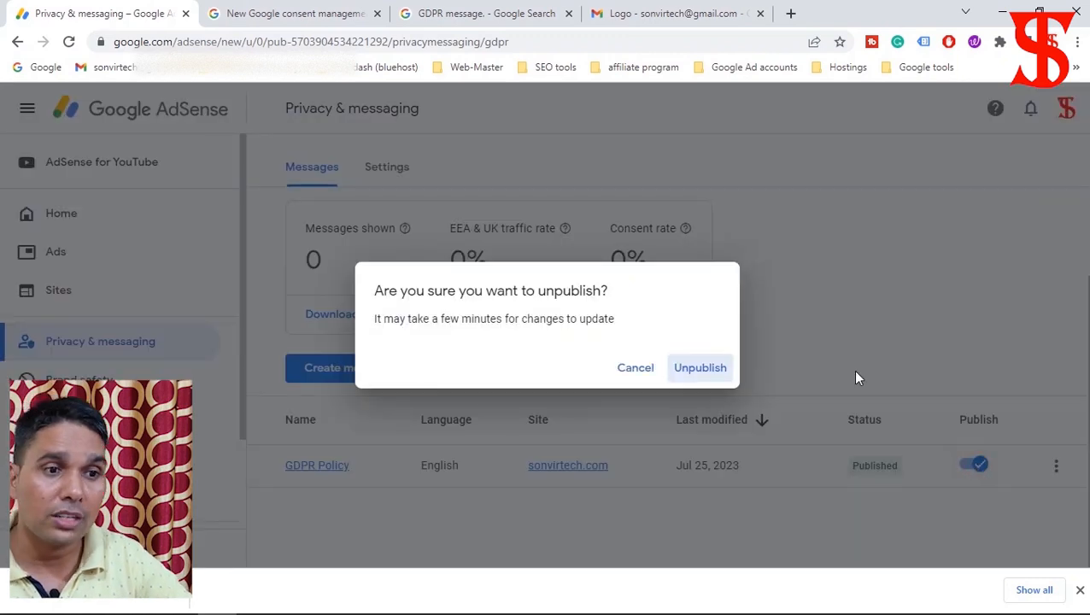
{"action": "left_click", "coordinate": [636, 370]}
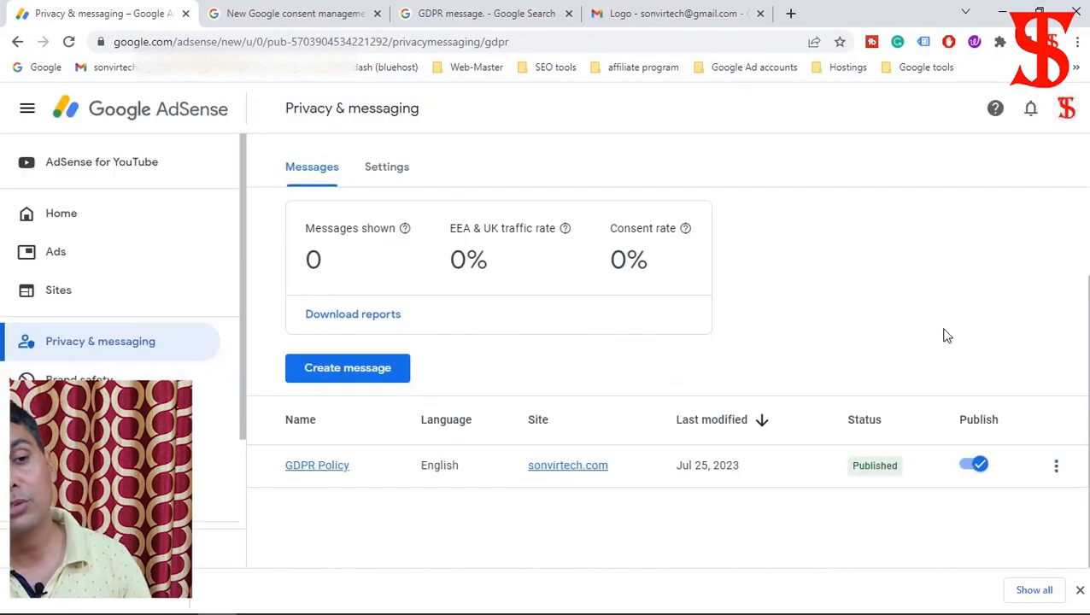